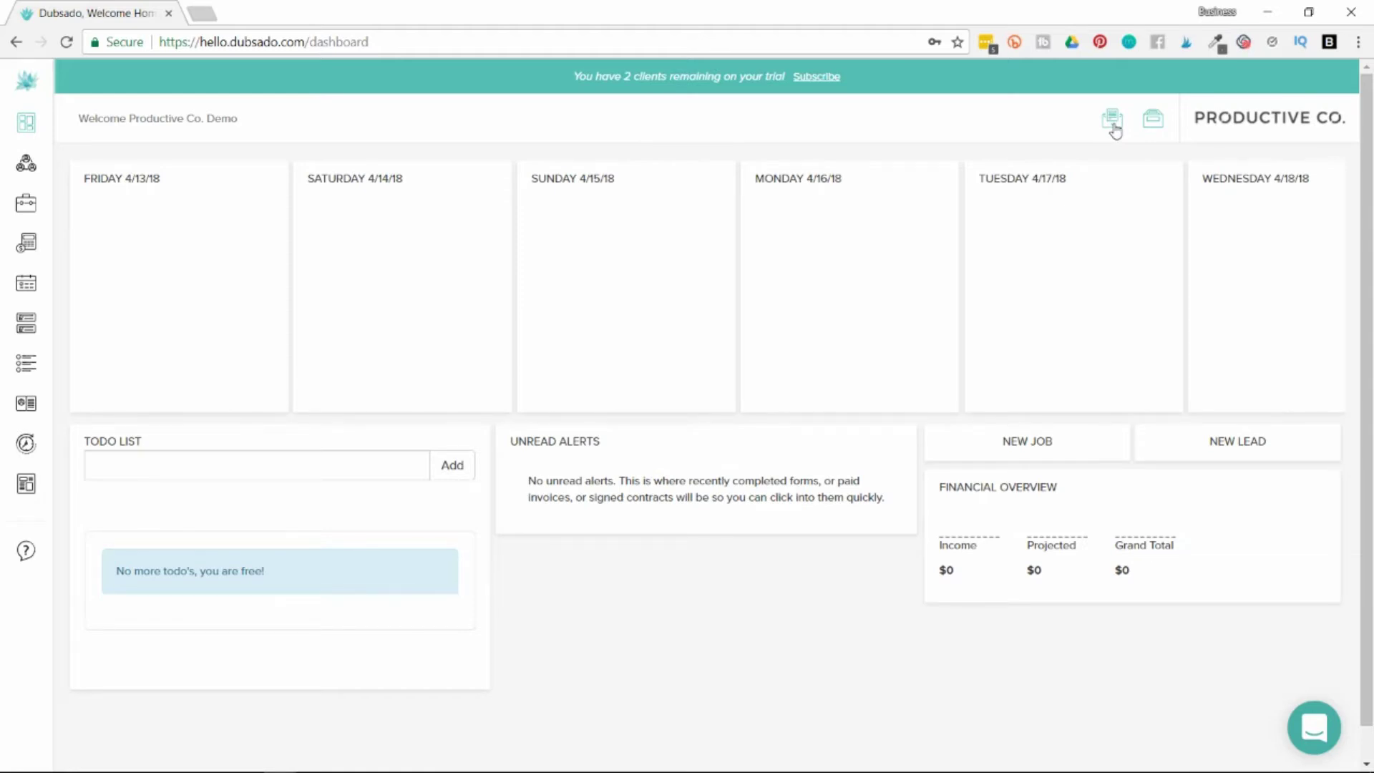
# - Check the empty inbox and glance over the recent notifications
pyautogui.click(1113, 122)
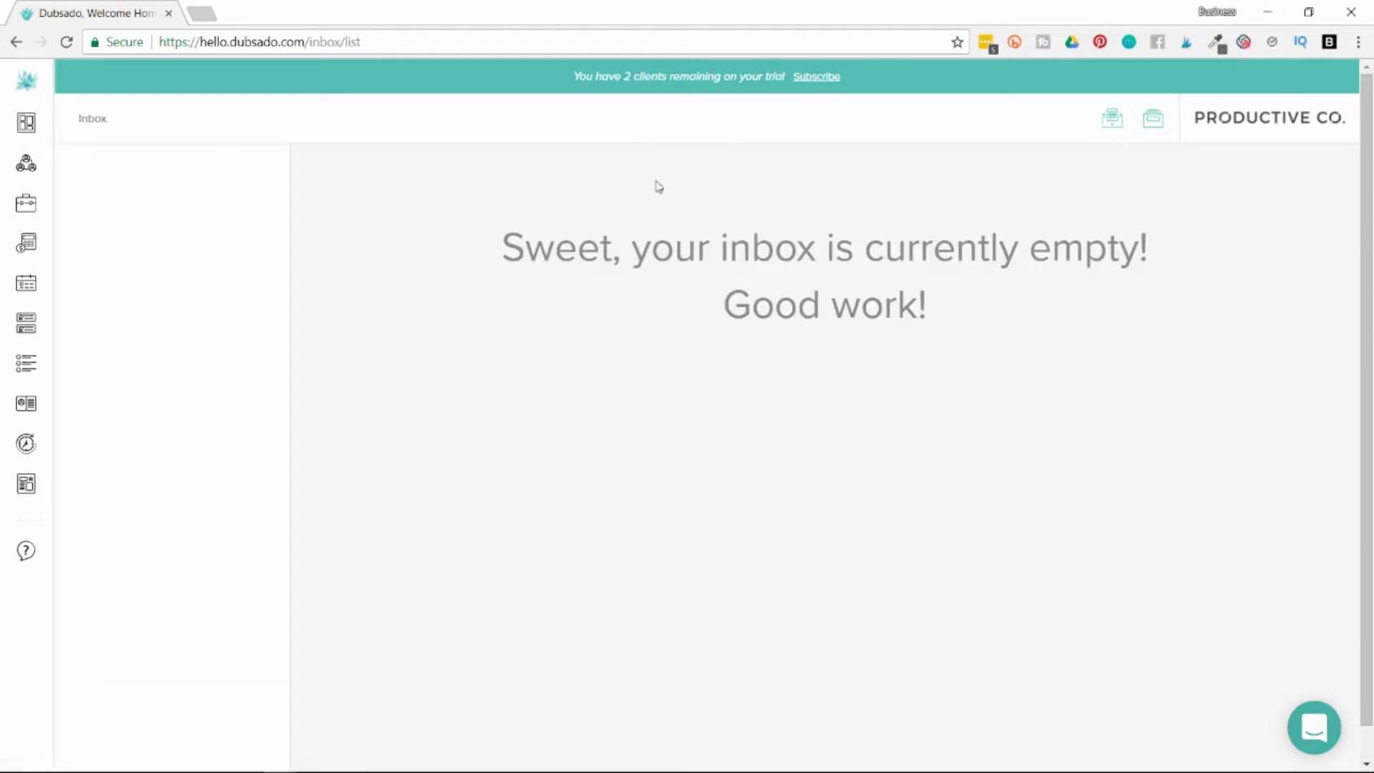
pyautogui.click(1156, 135)
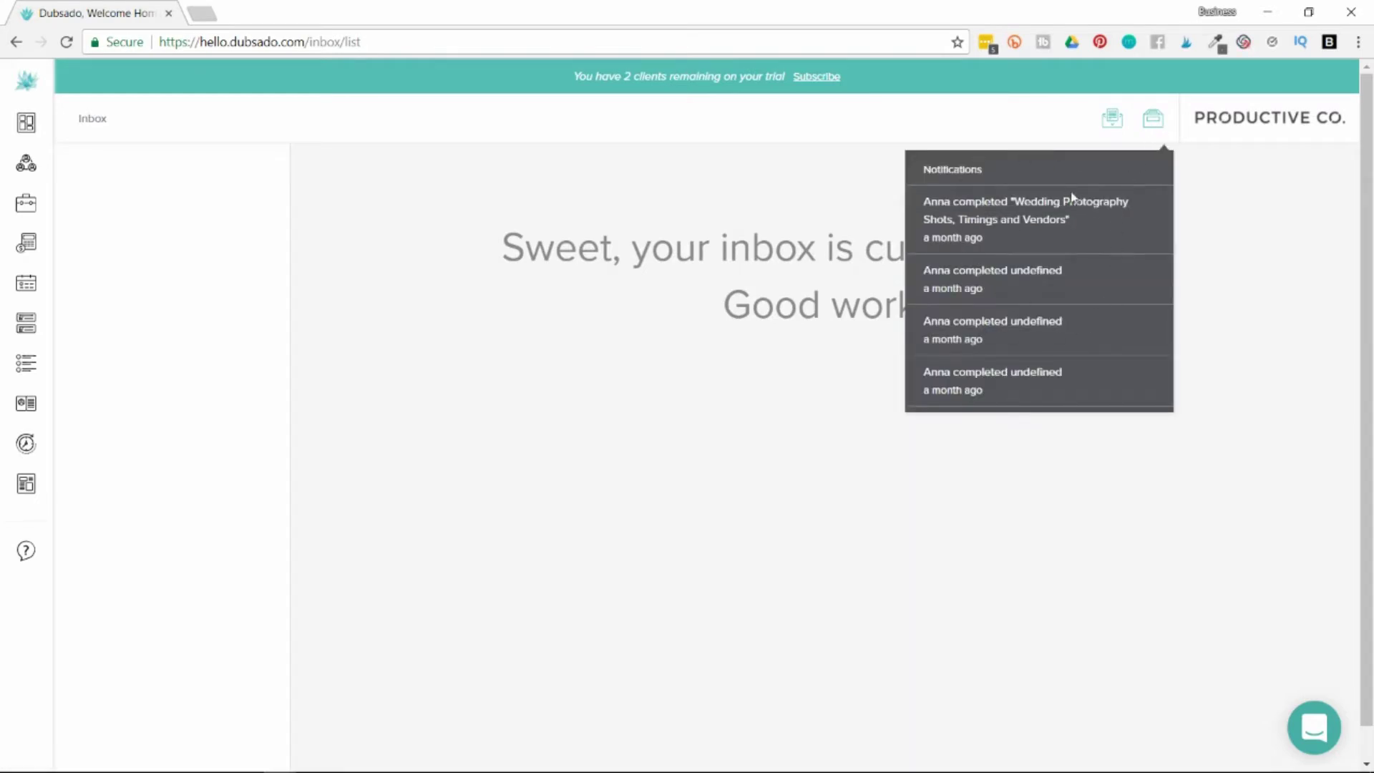
pyautogui.click(1248, 190)
# - Open the Leads list and select the single Logo Design lead
pyautogui.moveTo(78, 130)
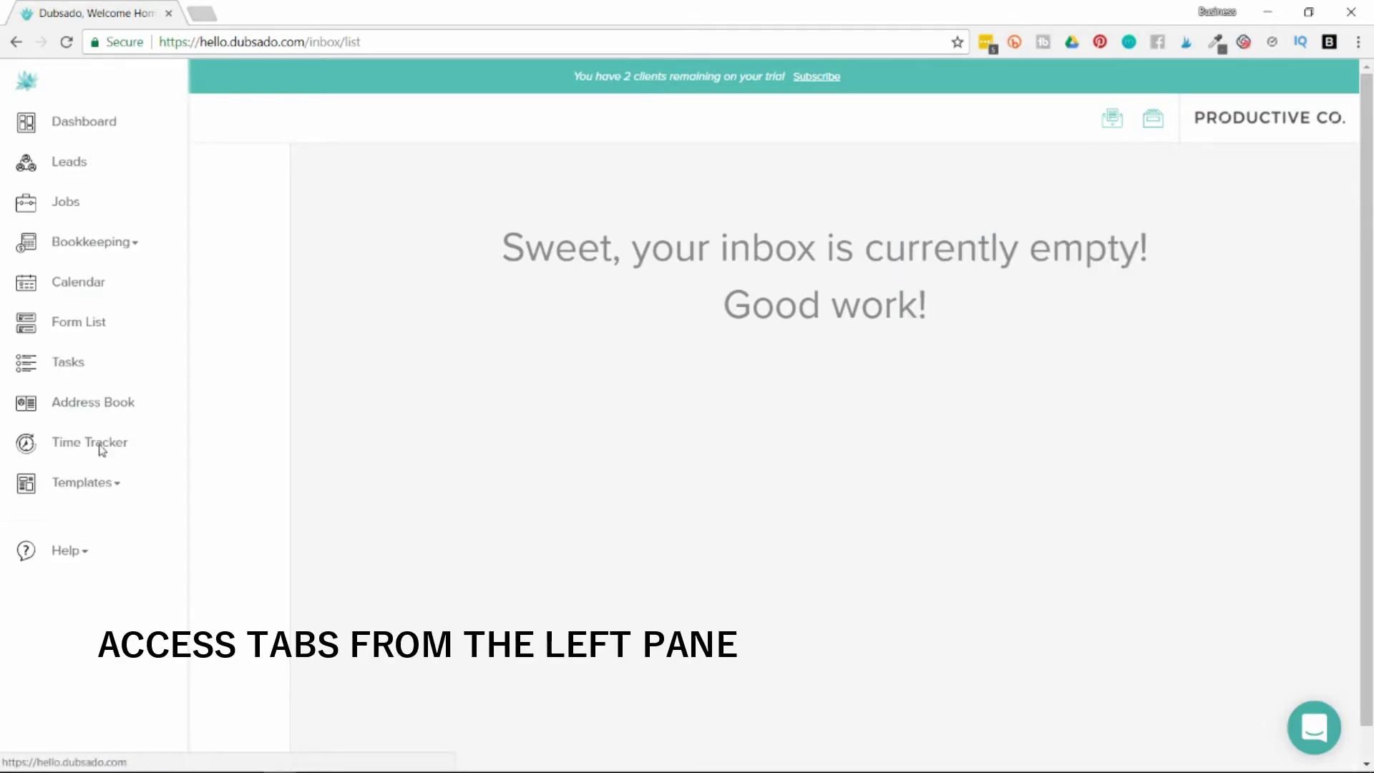
pyautogui.click(78, 175)
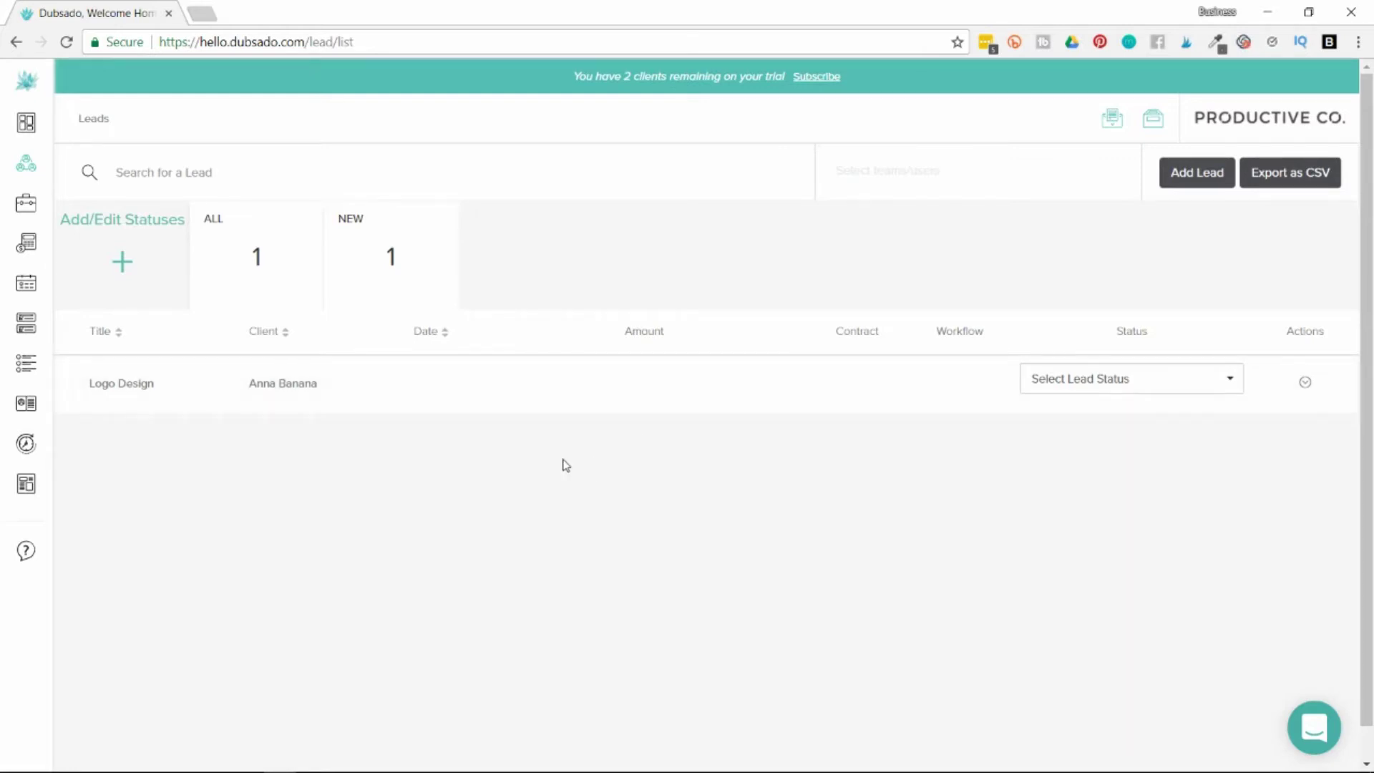
pyautogui.click(378, 395)
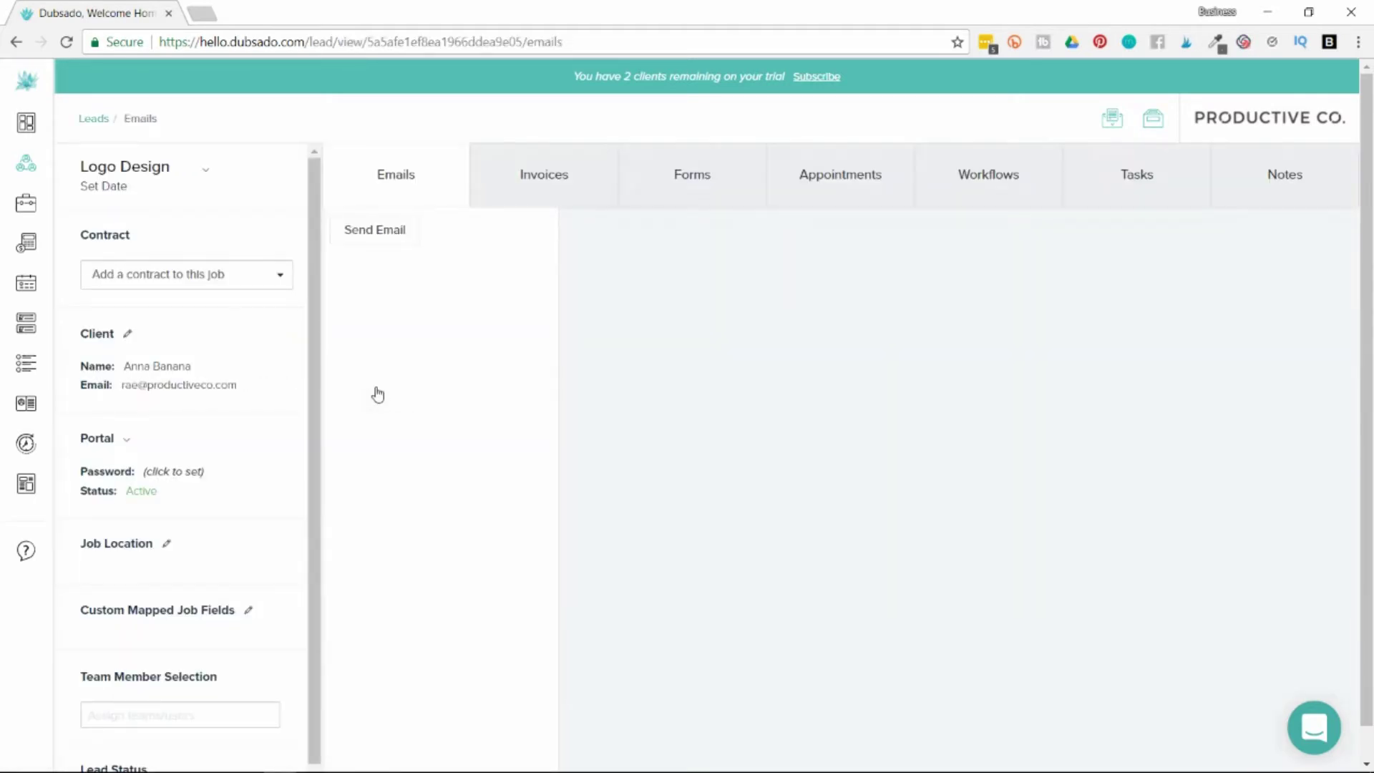
# - Leave the Logo Design lead for the Jobs list, which has no current jobs
pyautogui.click(34, 214)
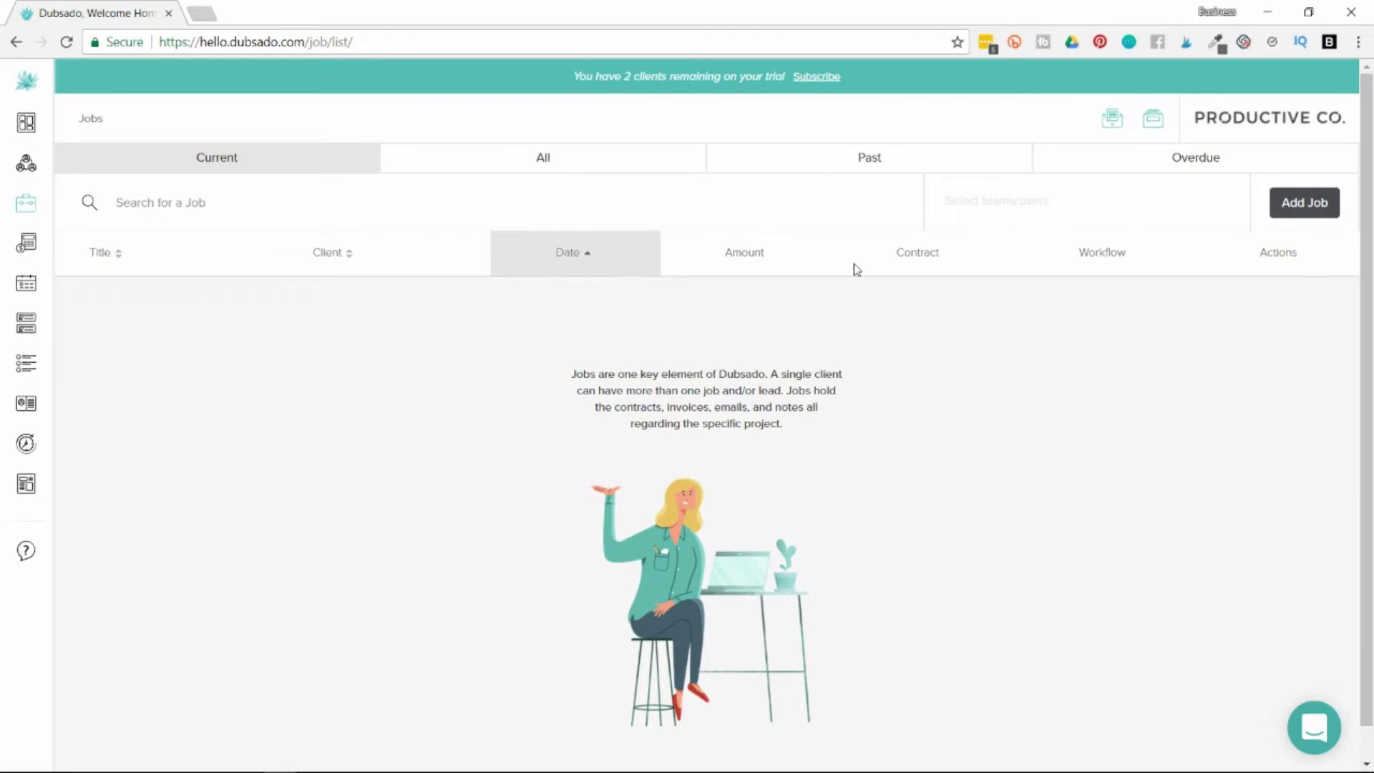
# - Revisit Leads and Jobs, then expand the Bookkeeping submenu showing Invoices, Transactions, Chart of Accounts and Reports
pyautogui.click(41, 183)
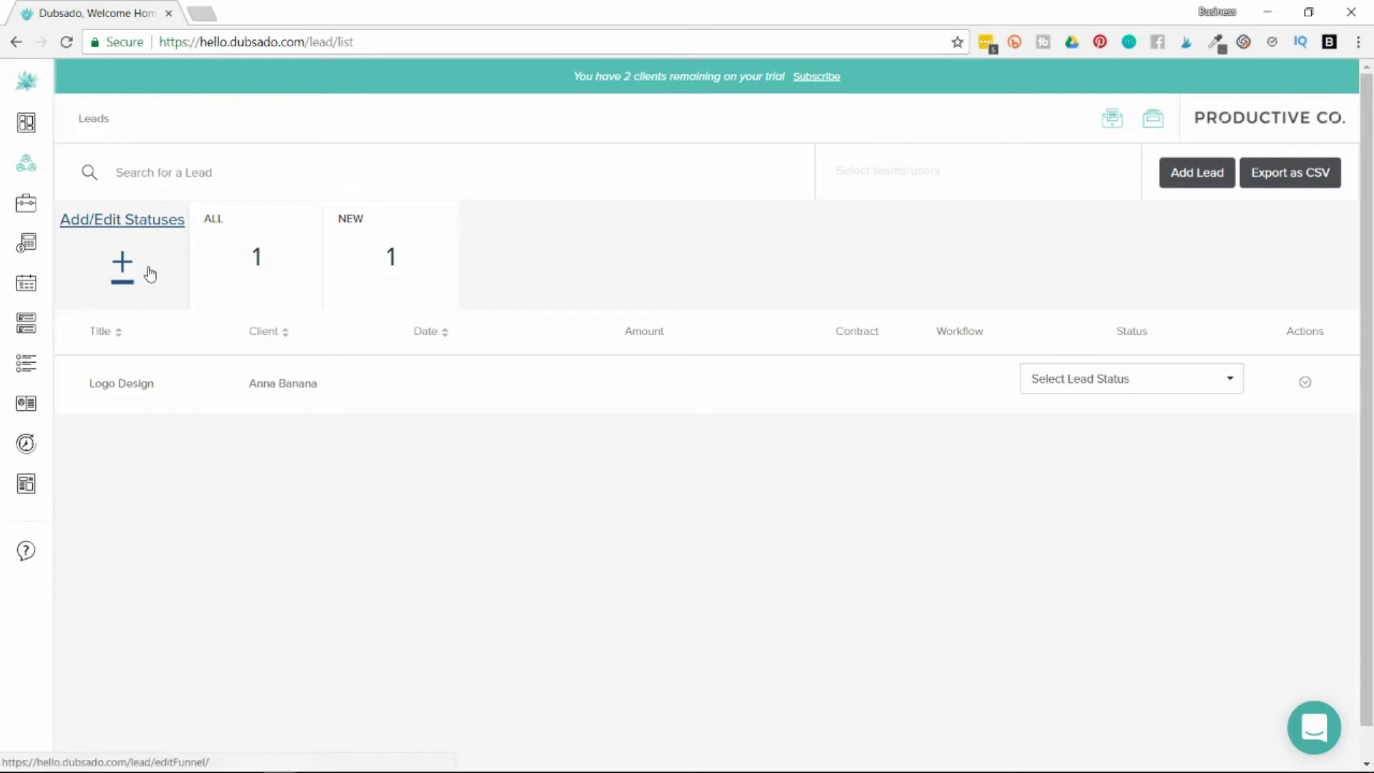
pyautogui.click(28, 204)
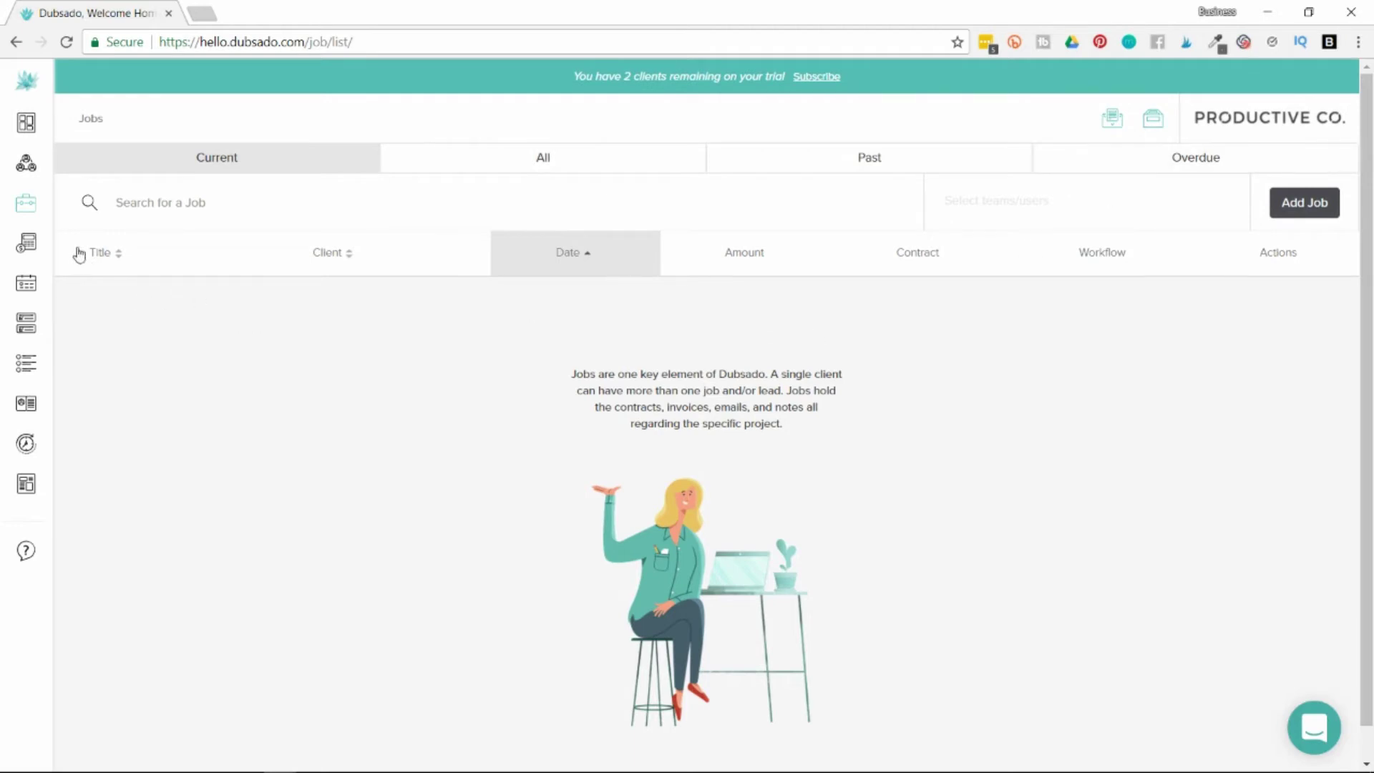
pyautogui.click(32, 244)
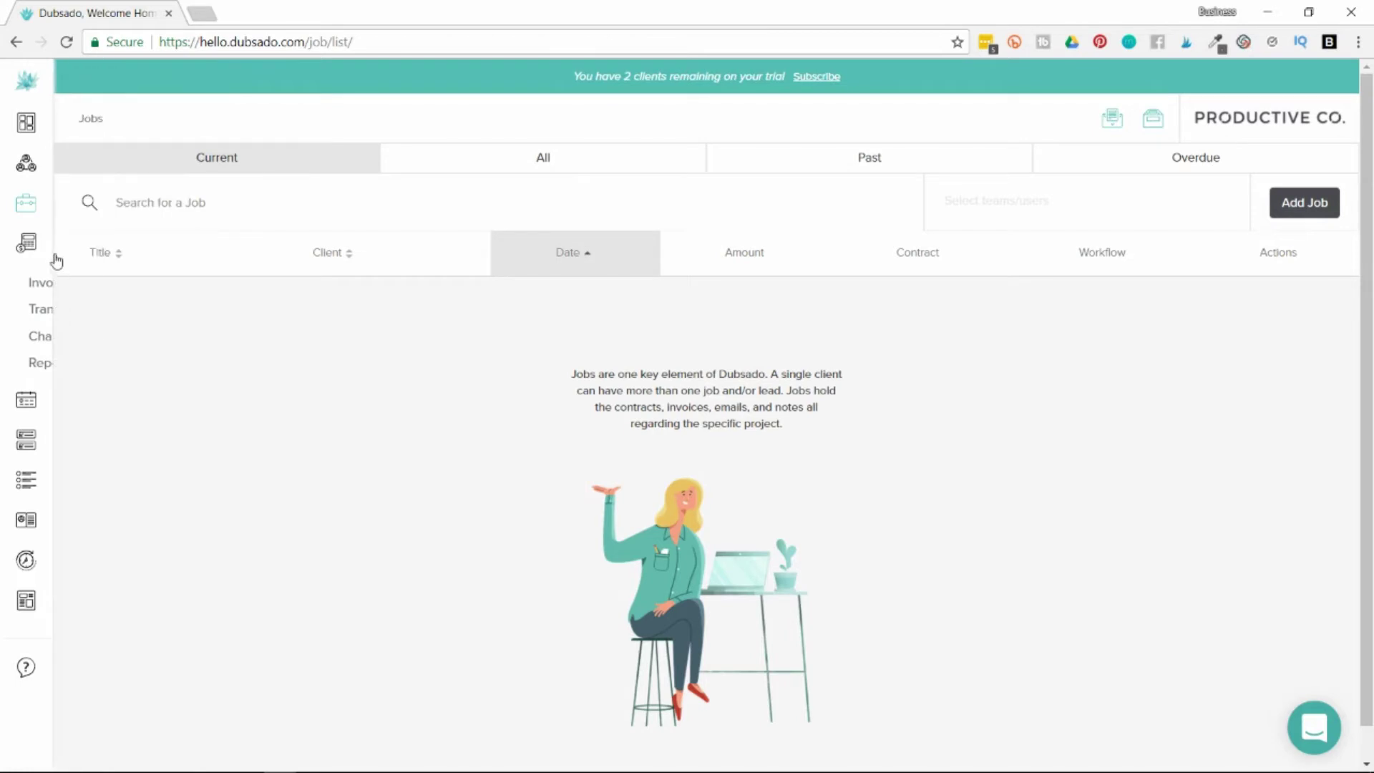
pyautogui.moveTo(30, 252)
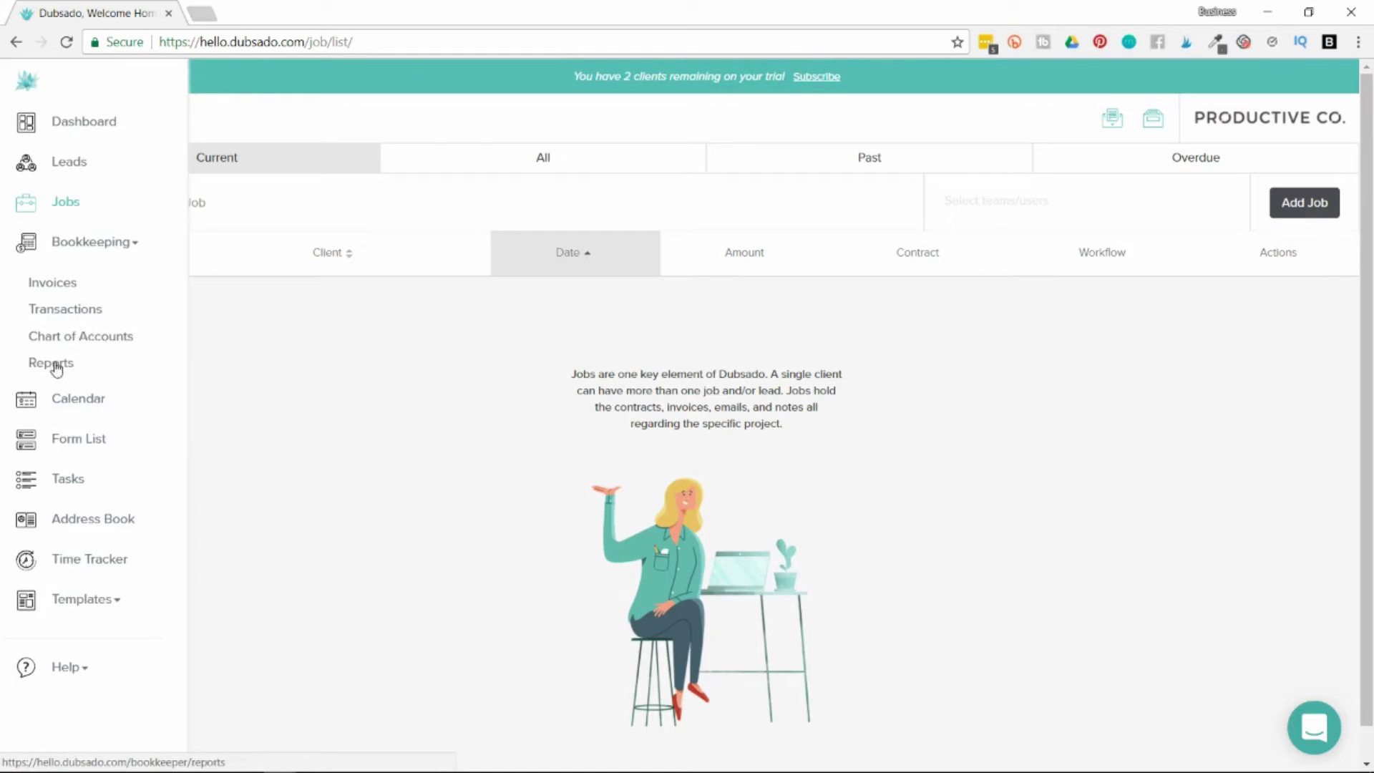
# - View the Chart of Accounts with year-to-date Income and Expenses Uncategorized rows at $0.00
pyautogui.click(119, 337)
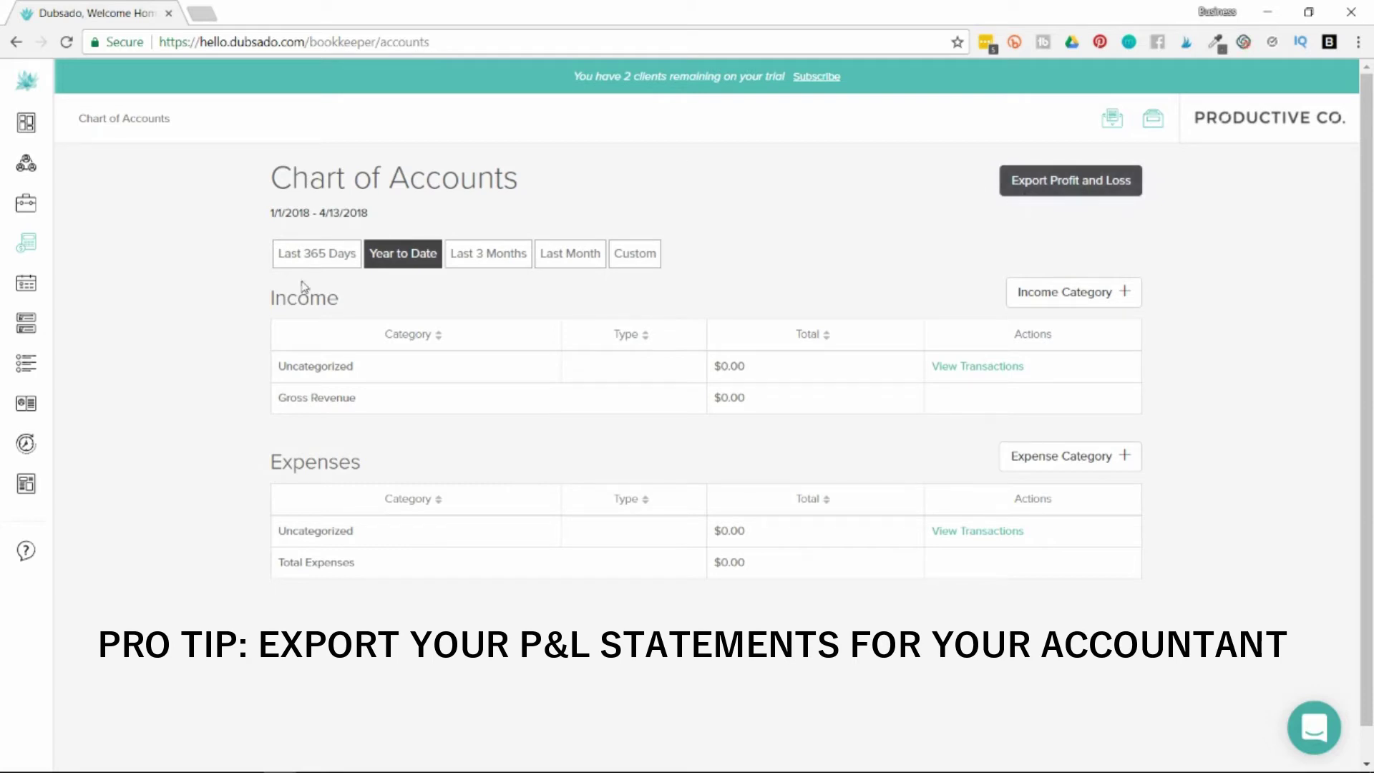
pyautogui.moveTo(24, 289)
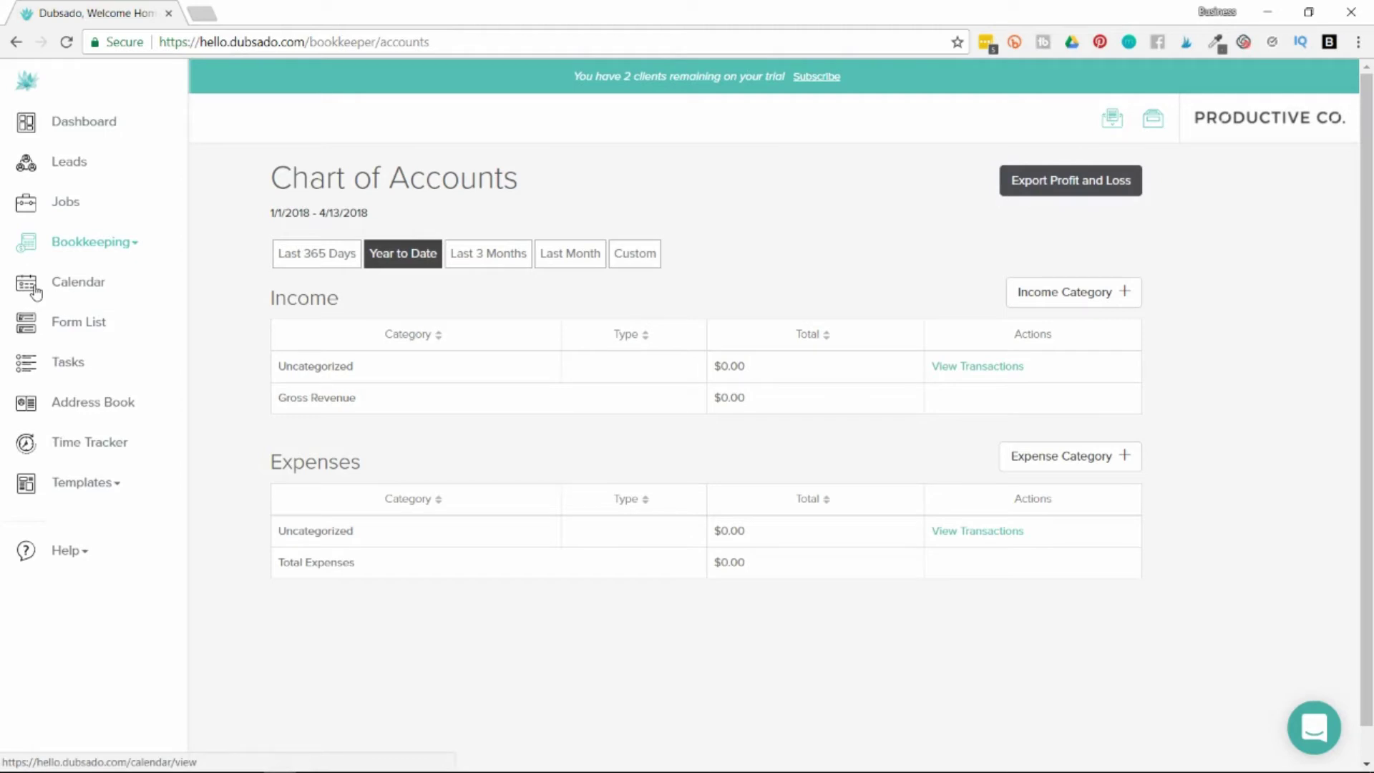
# - Browse the empty April 2018 calendar, then bring up the All Tasks page
pyautogui.click(36, 292)
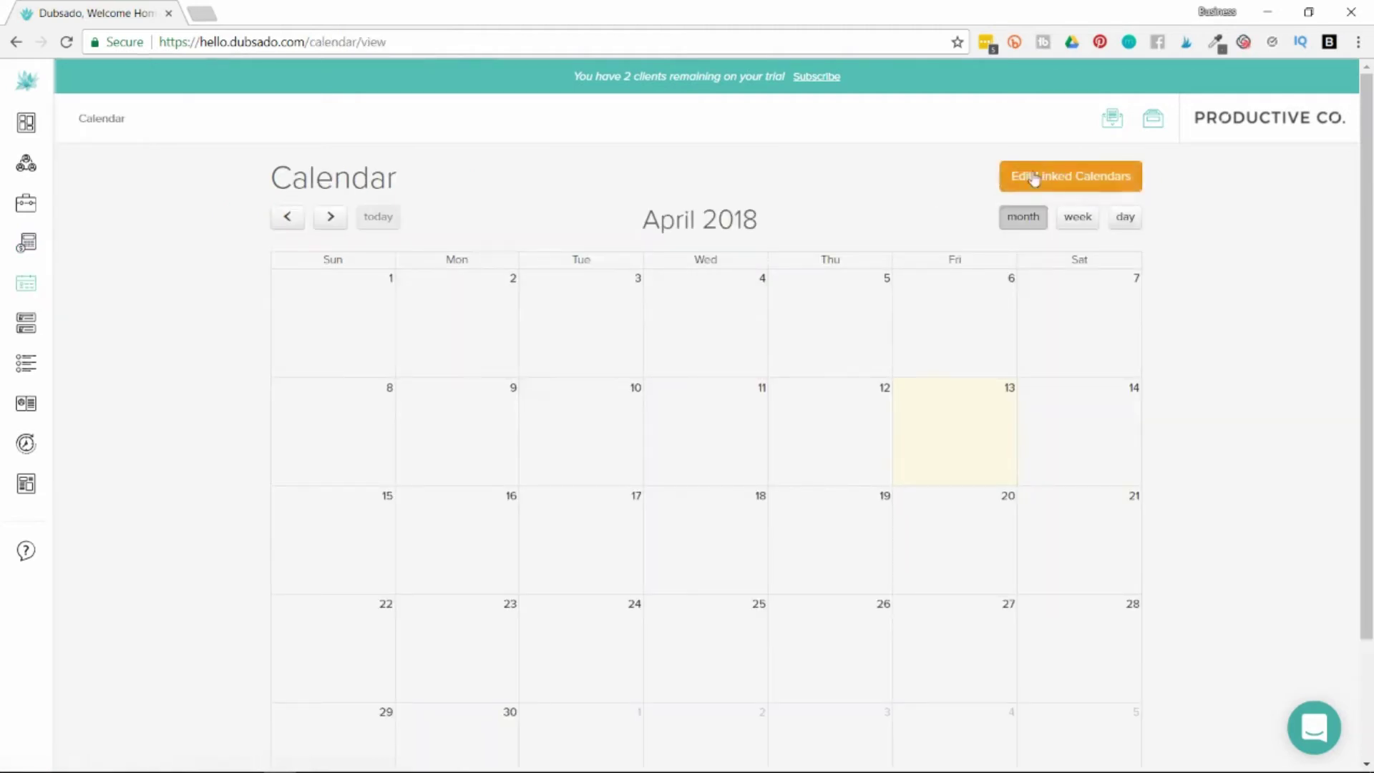
pyautogui.scroll(-2, 553, 478)
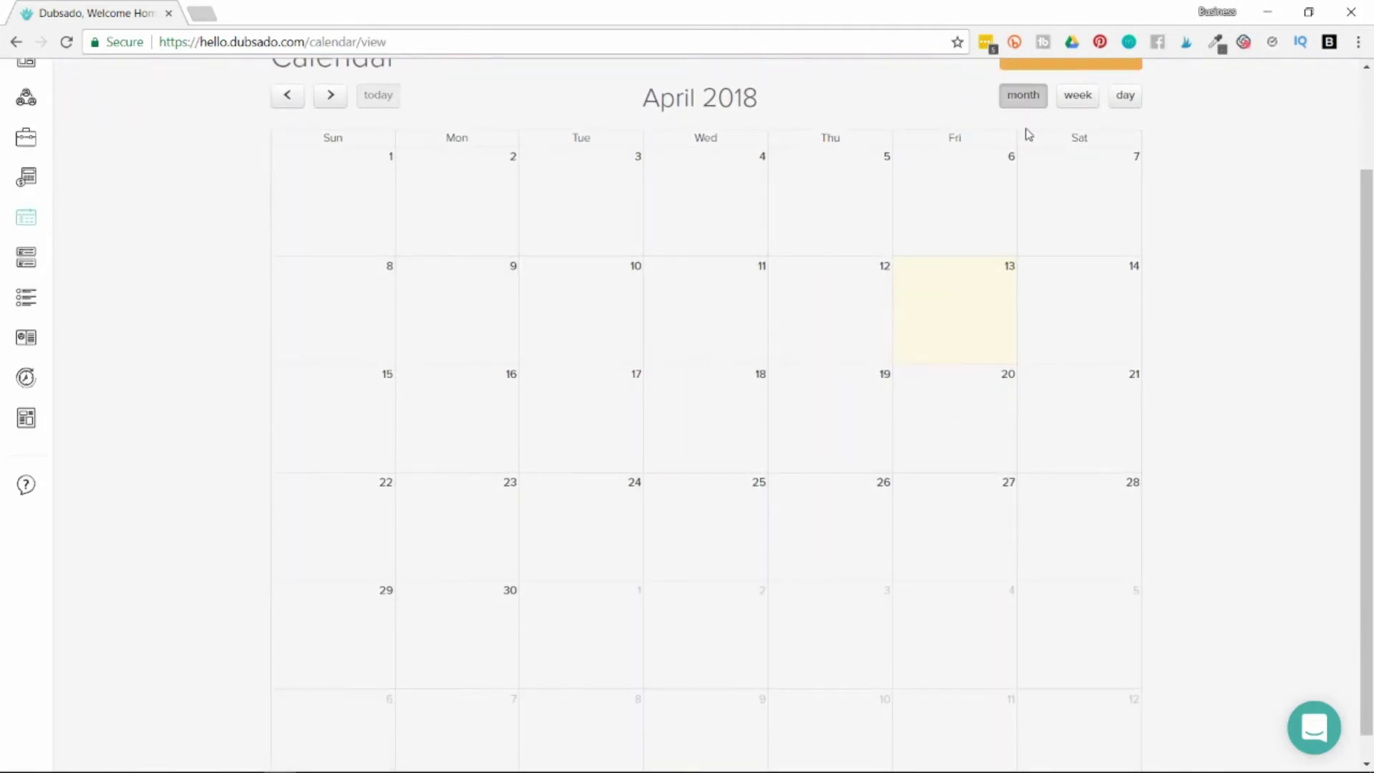
pyautogui.moveTo(35, 276)
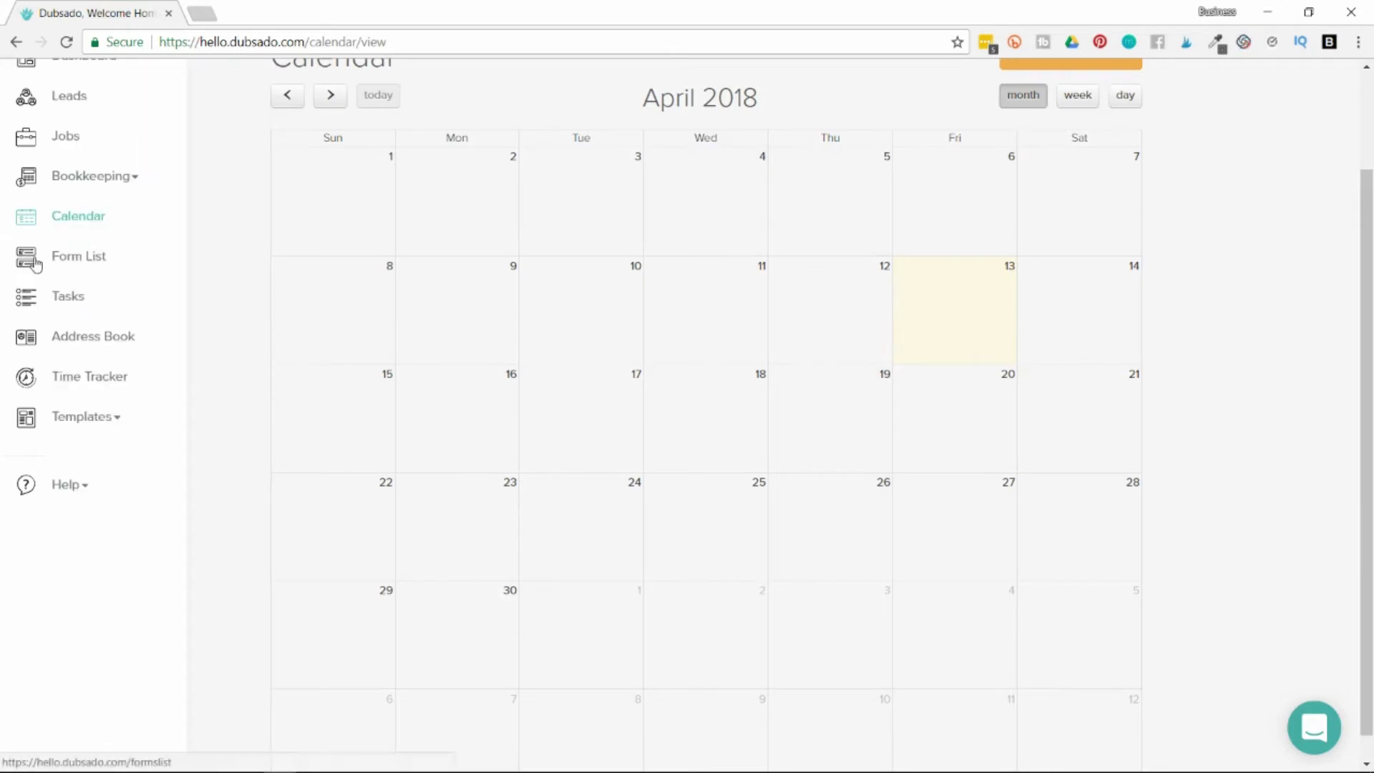
pyautogui.click(74, 299)
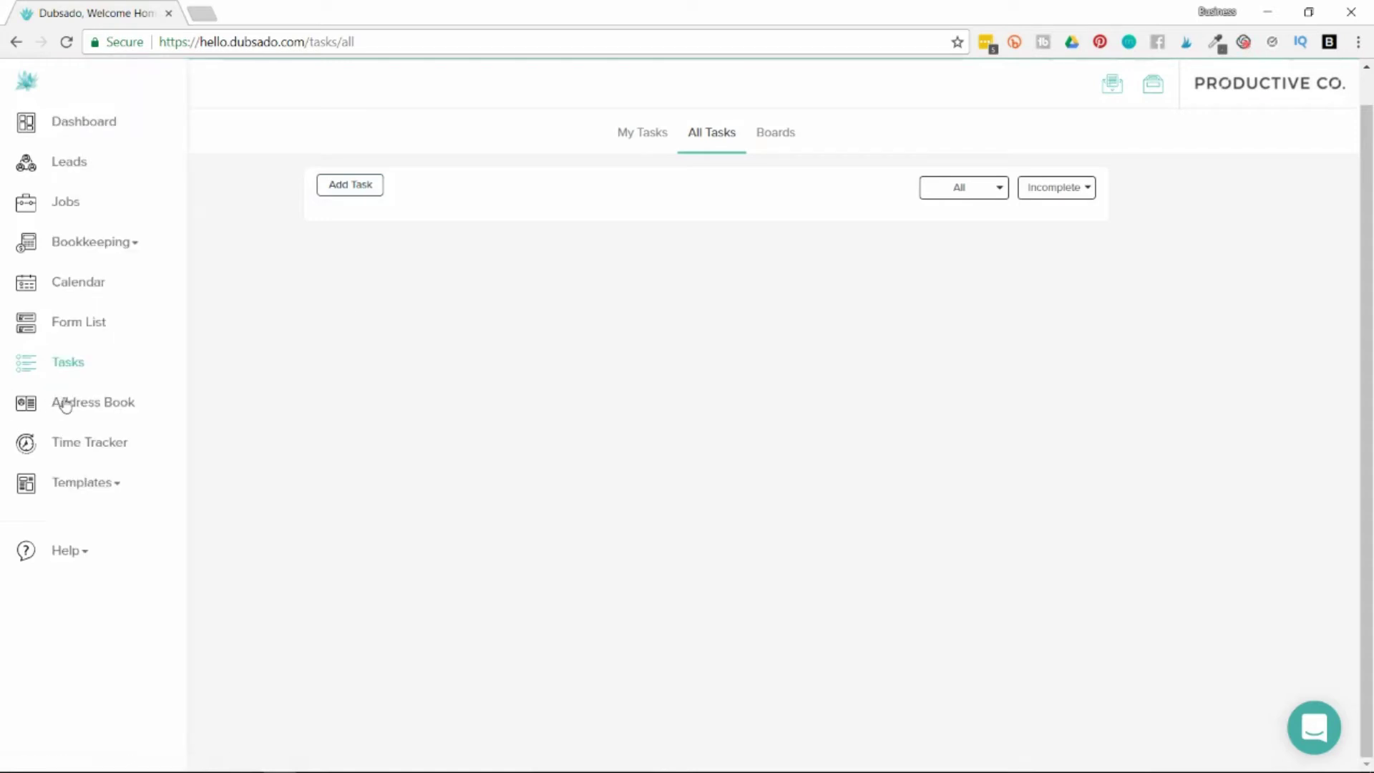
# - View the one-contact Address Book, then the Time Tracker at 00:00:00 with no open entries
pyautogui.click(66, 405)
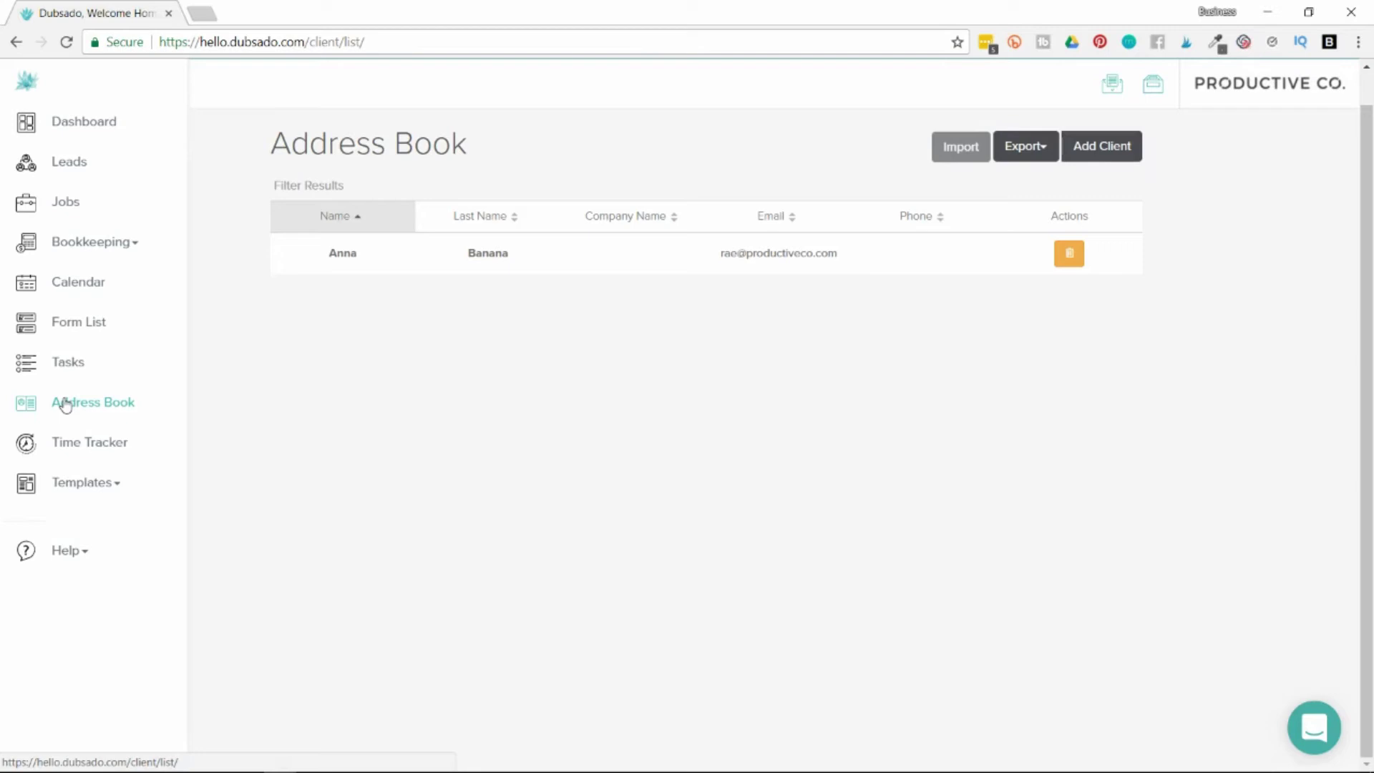
pyautogui.click(87, 449)
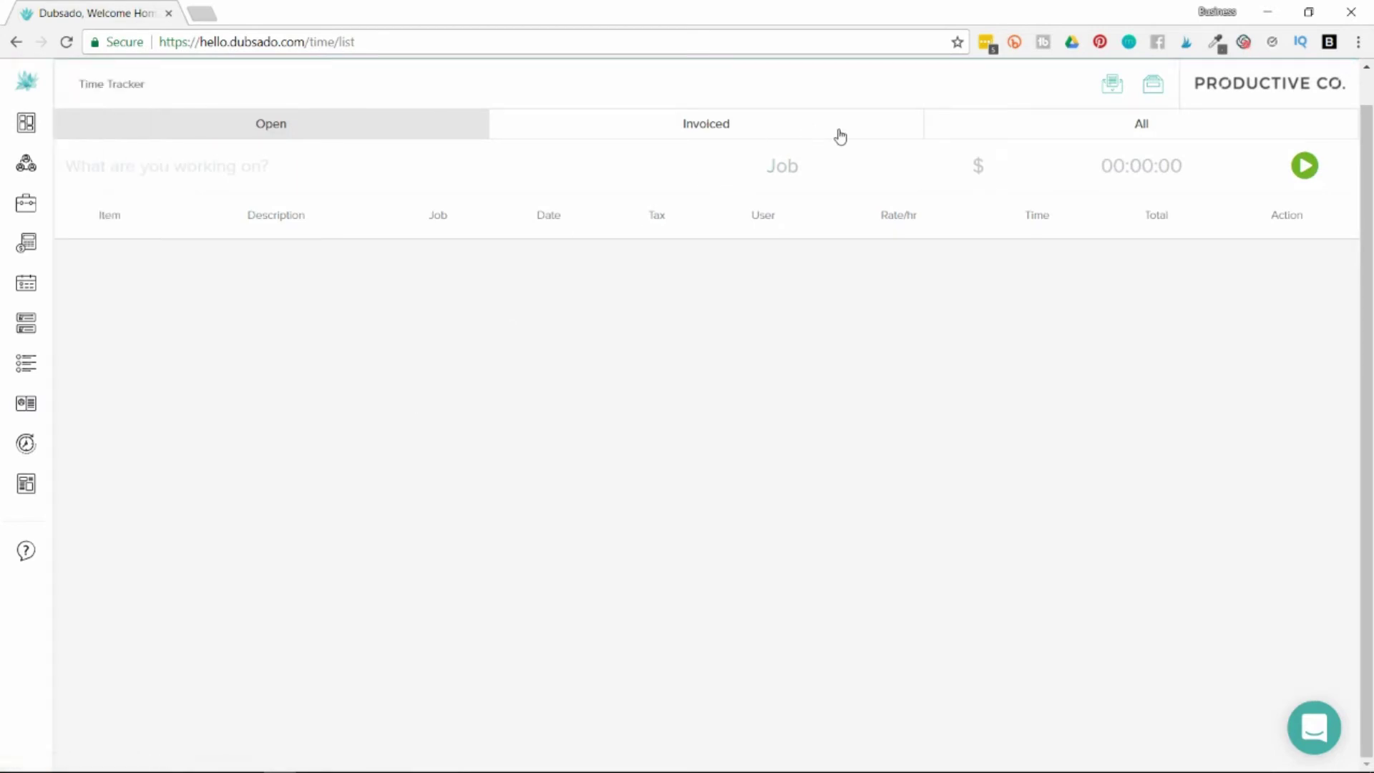
# - Expand Templates and view the Forms templates page
pyautogui.moveTo(67, 453)
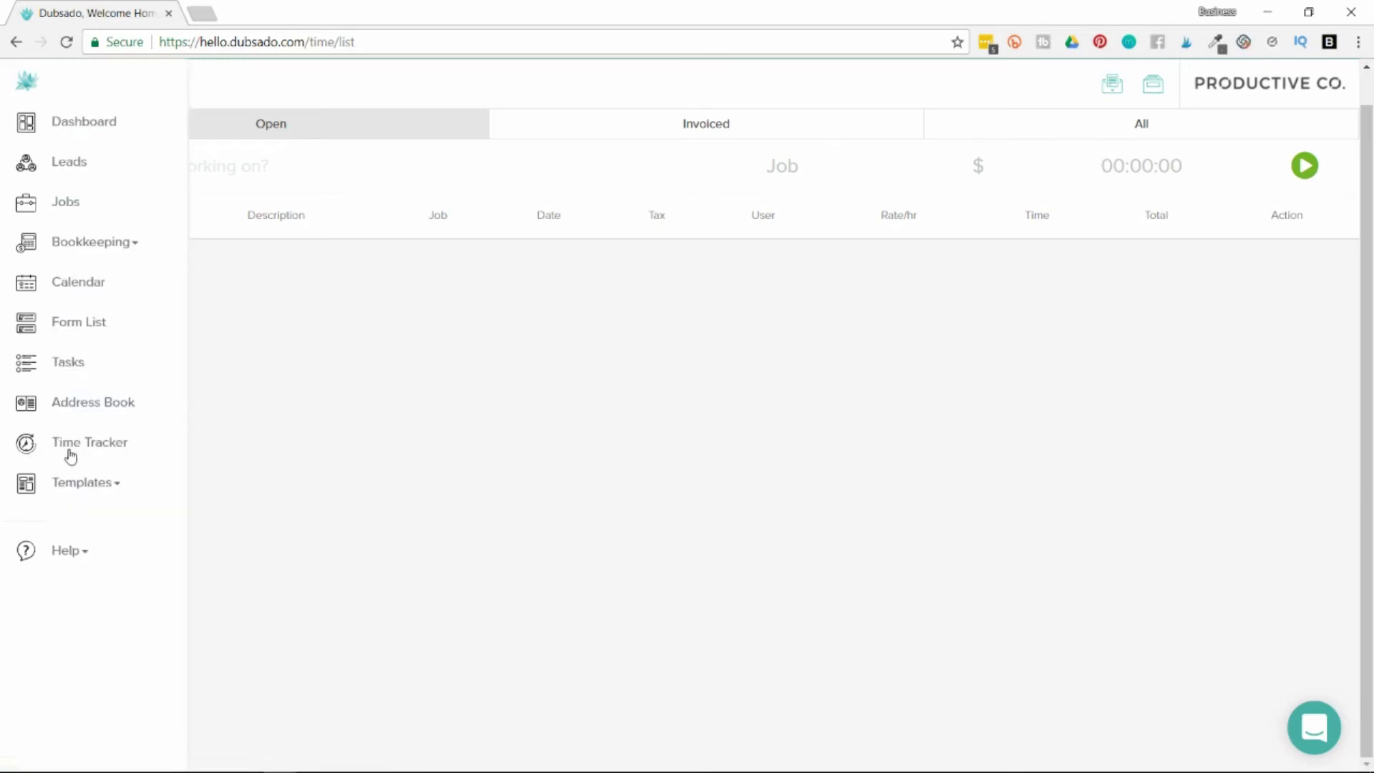
pyautogui.click(89, 492)
pyautogui.scroll(-1, 59, 511)
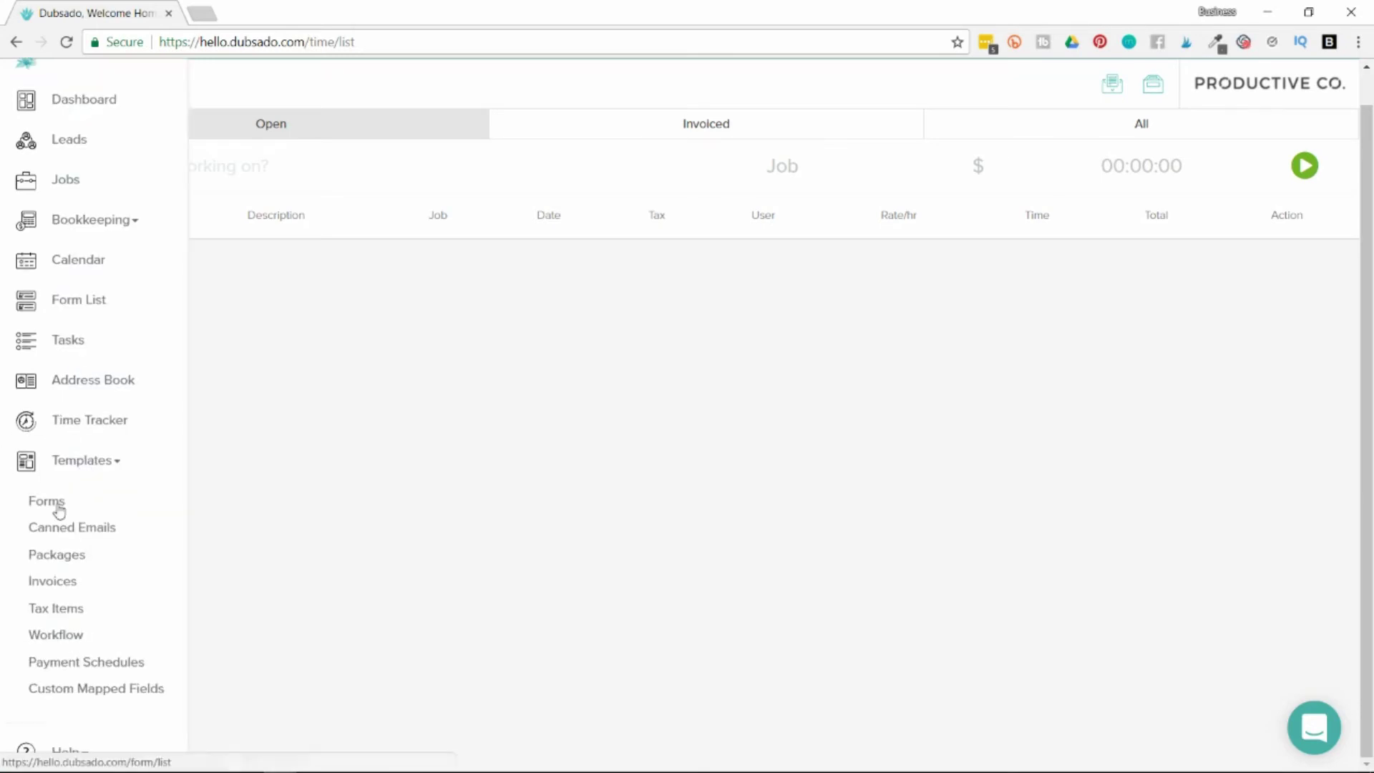
pyautogui.click(60, 511)
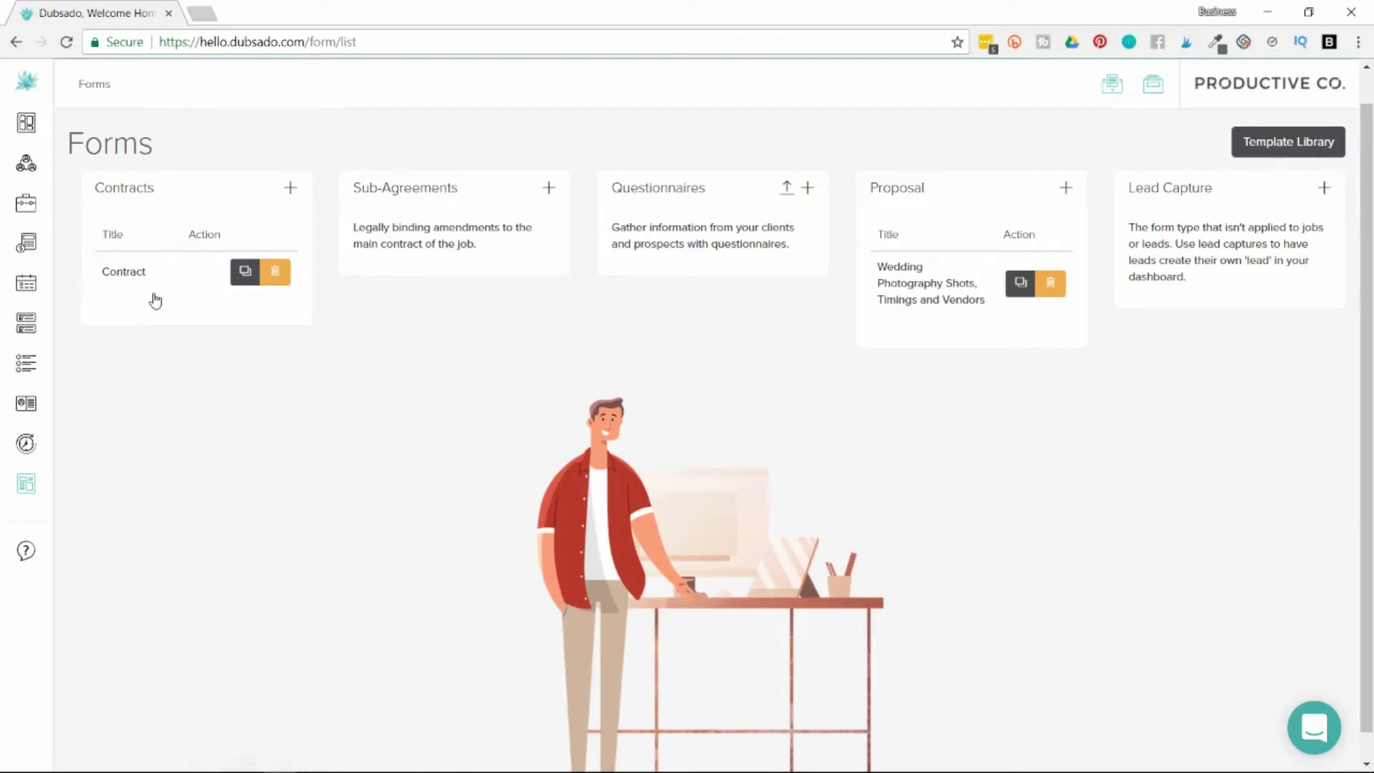
# - View the Form List with the Logo Design Proposal (3/3/18) and Link (1/14/18)
pyautogui.moveTo(26, 512)
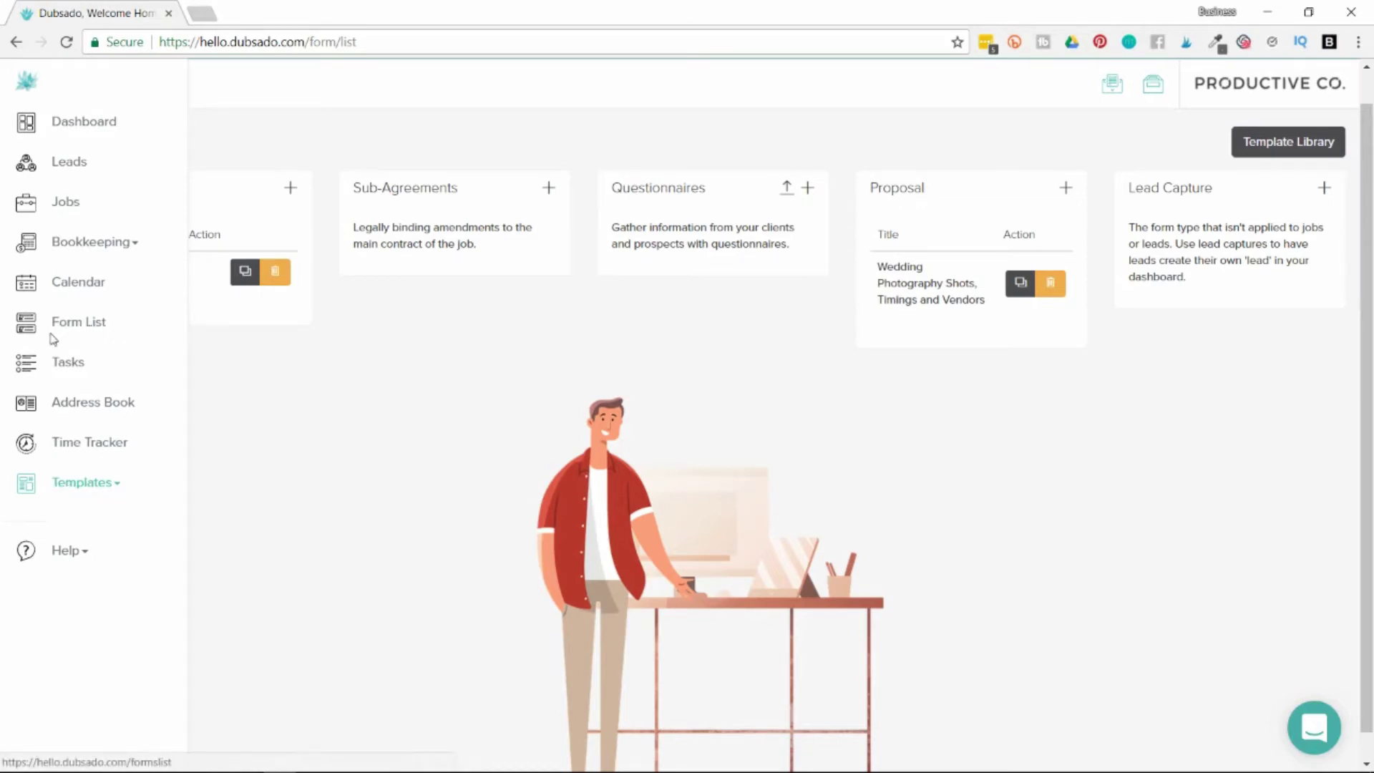
pyautogui.click(81, 324)
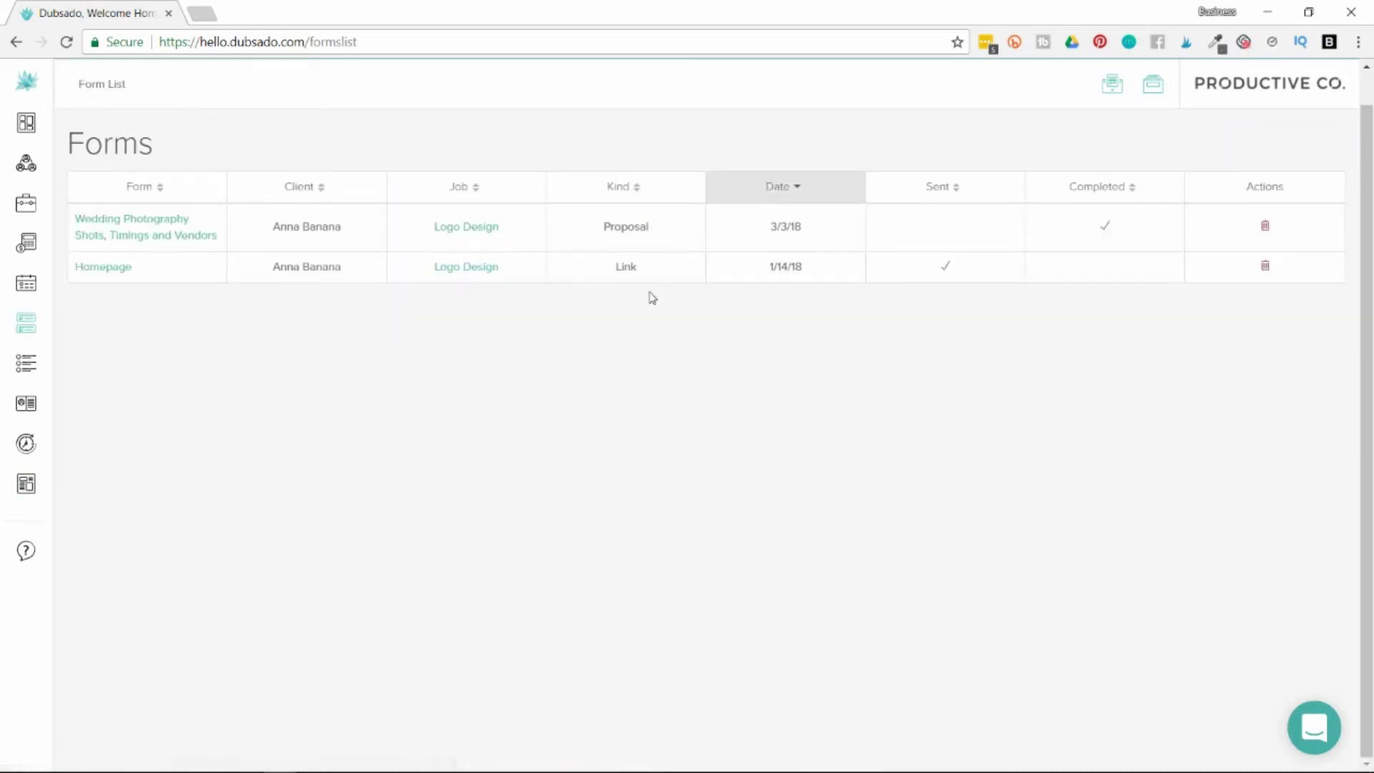
pyautogui.moveTo(6, 438)
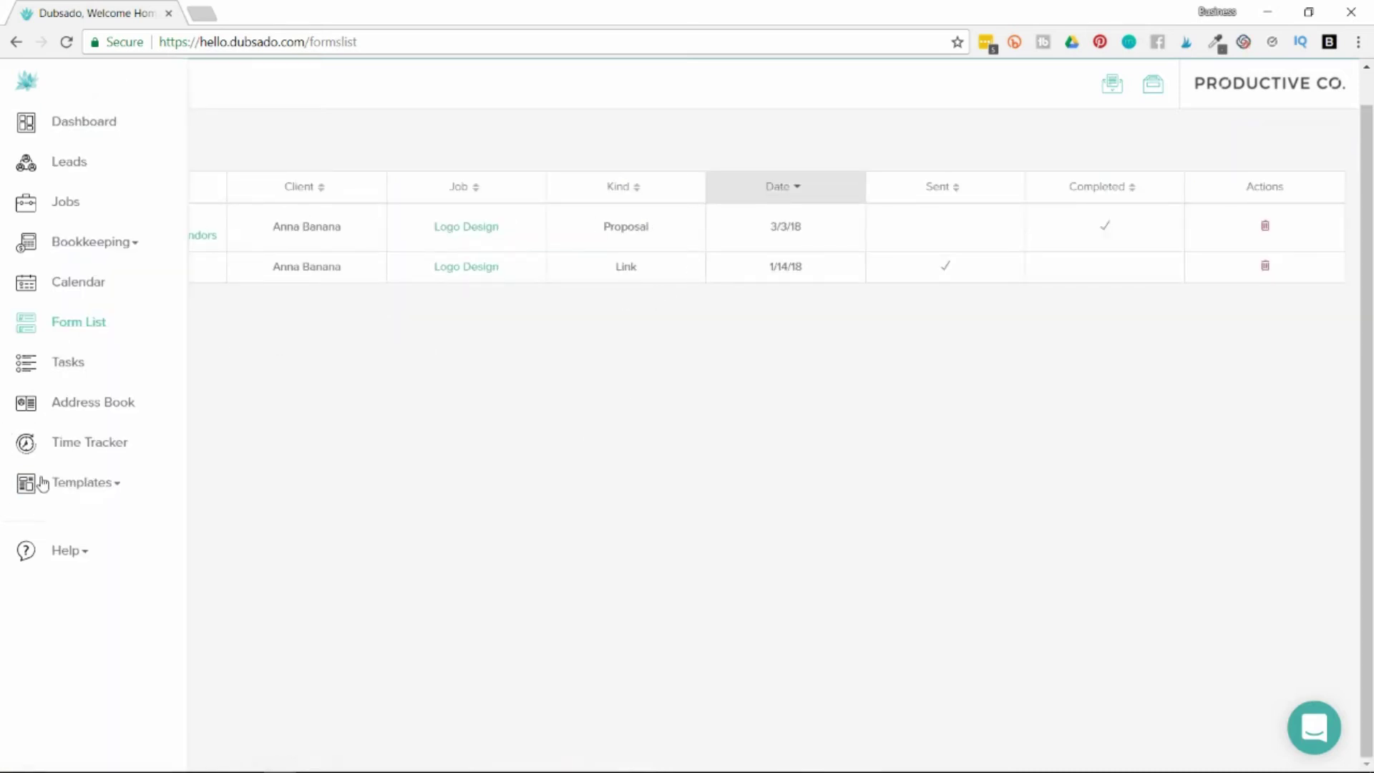
pyautogui.click(83, 482)
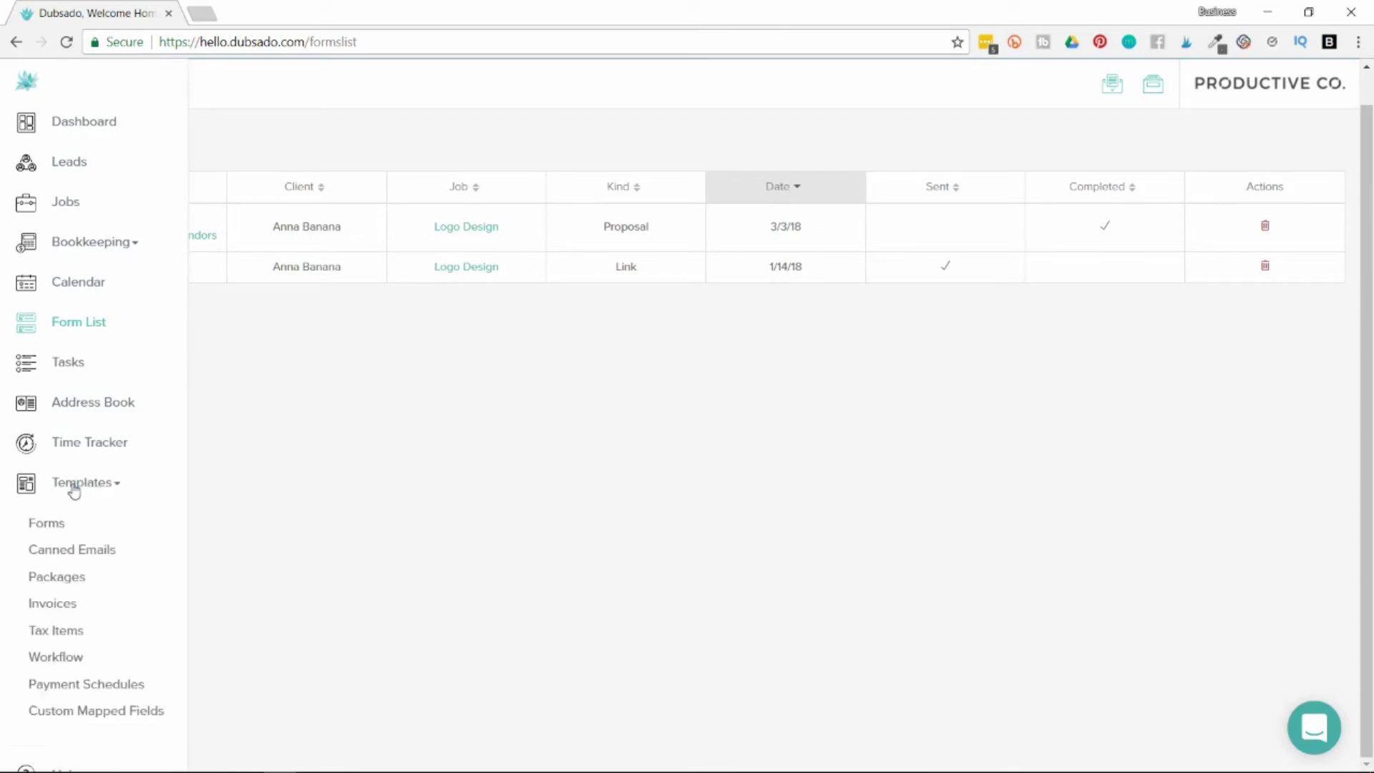
# - Review the canned email templates, then the Packages page with its single No Package Name package
pyautogui.click(104, 552)
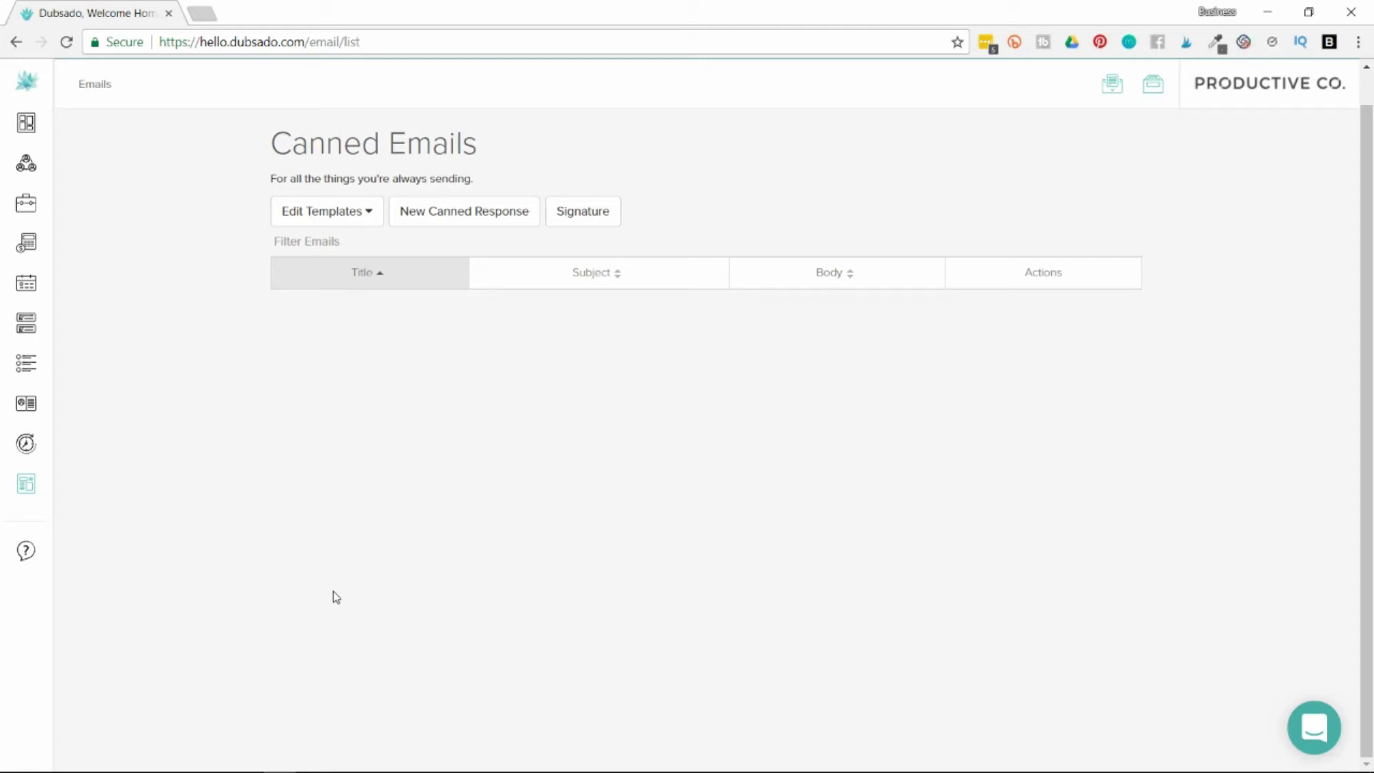
pyautogui.click(23, 484)
pyautogui.click(58, 576)
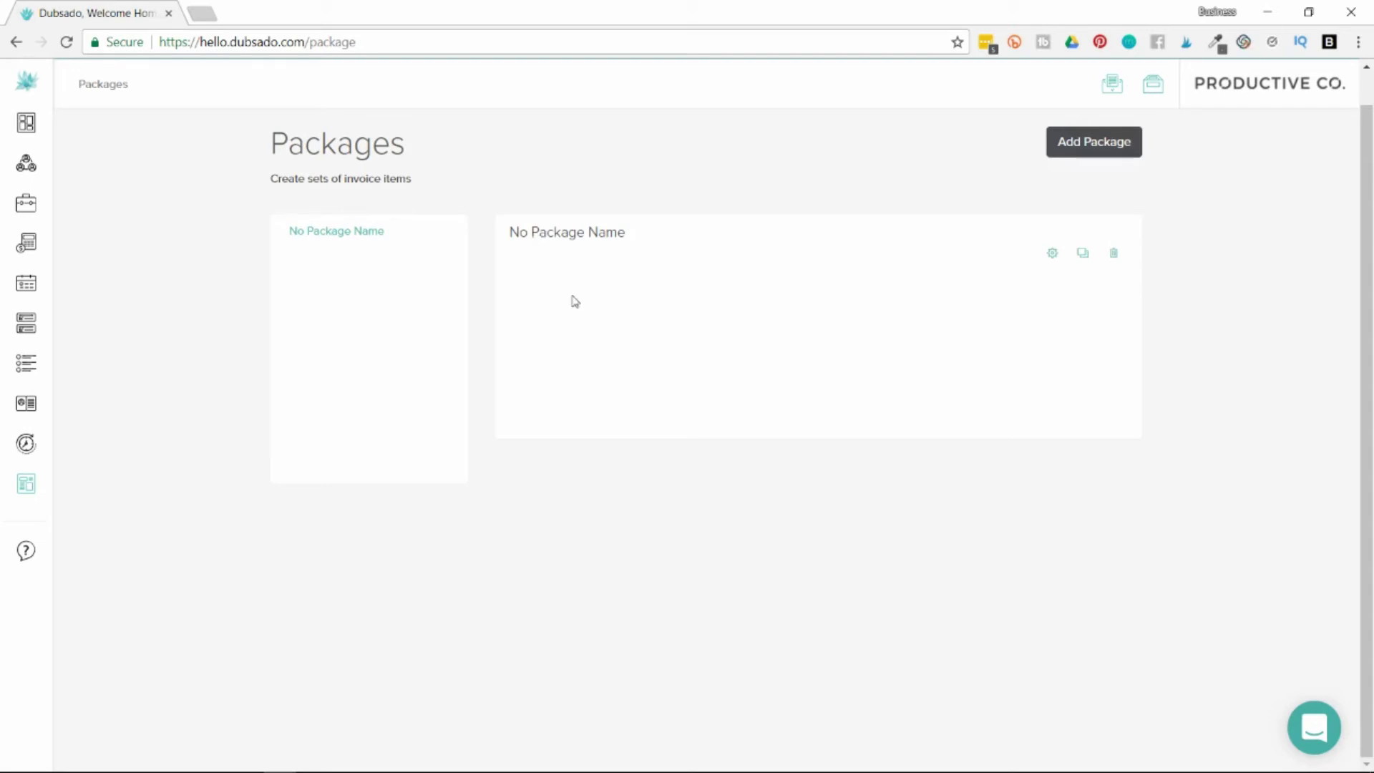
pyautogui.click(32, 484)
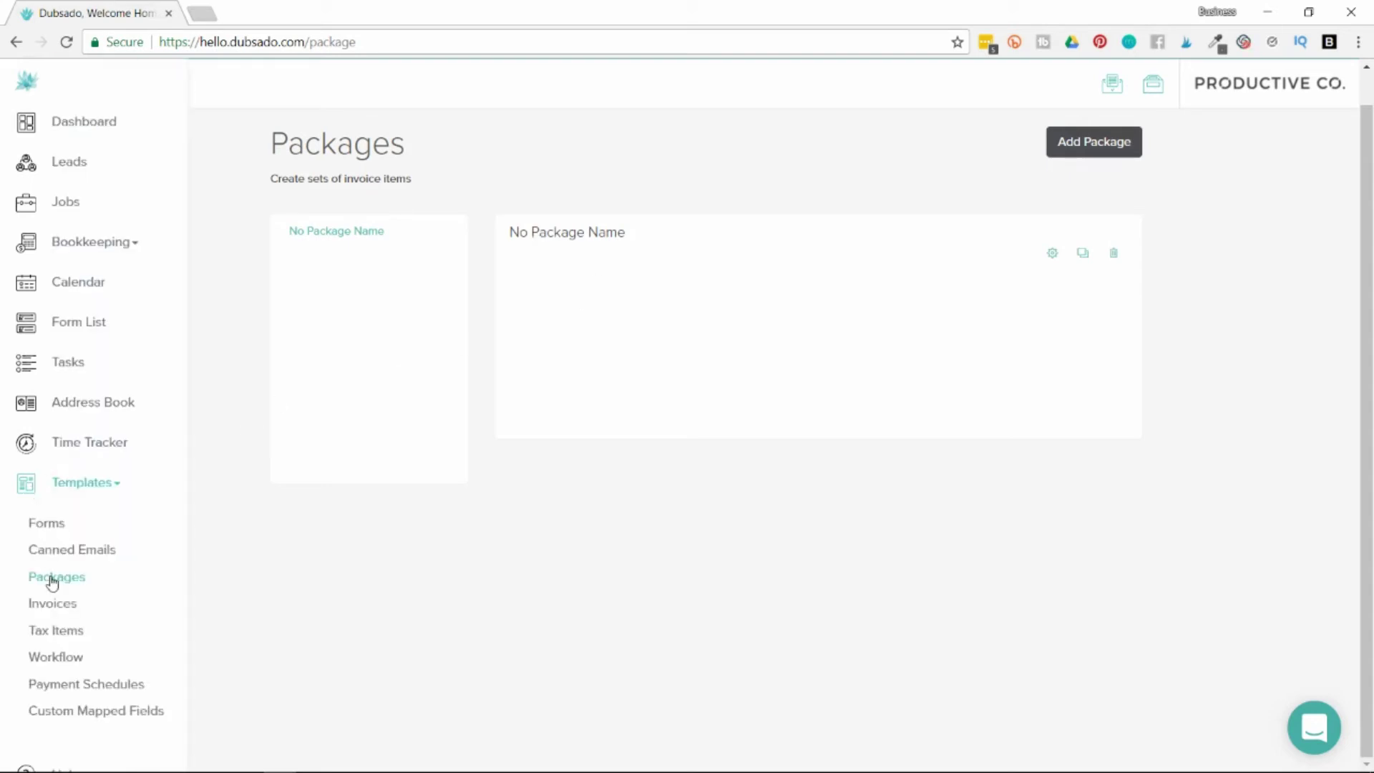
# - Scroll through the sample invoice template preview, then view the empty Tax Items list
pyautogui.click(55, 605)
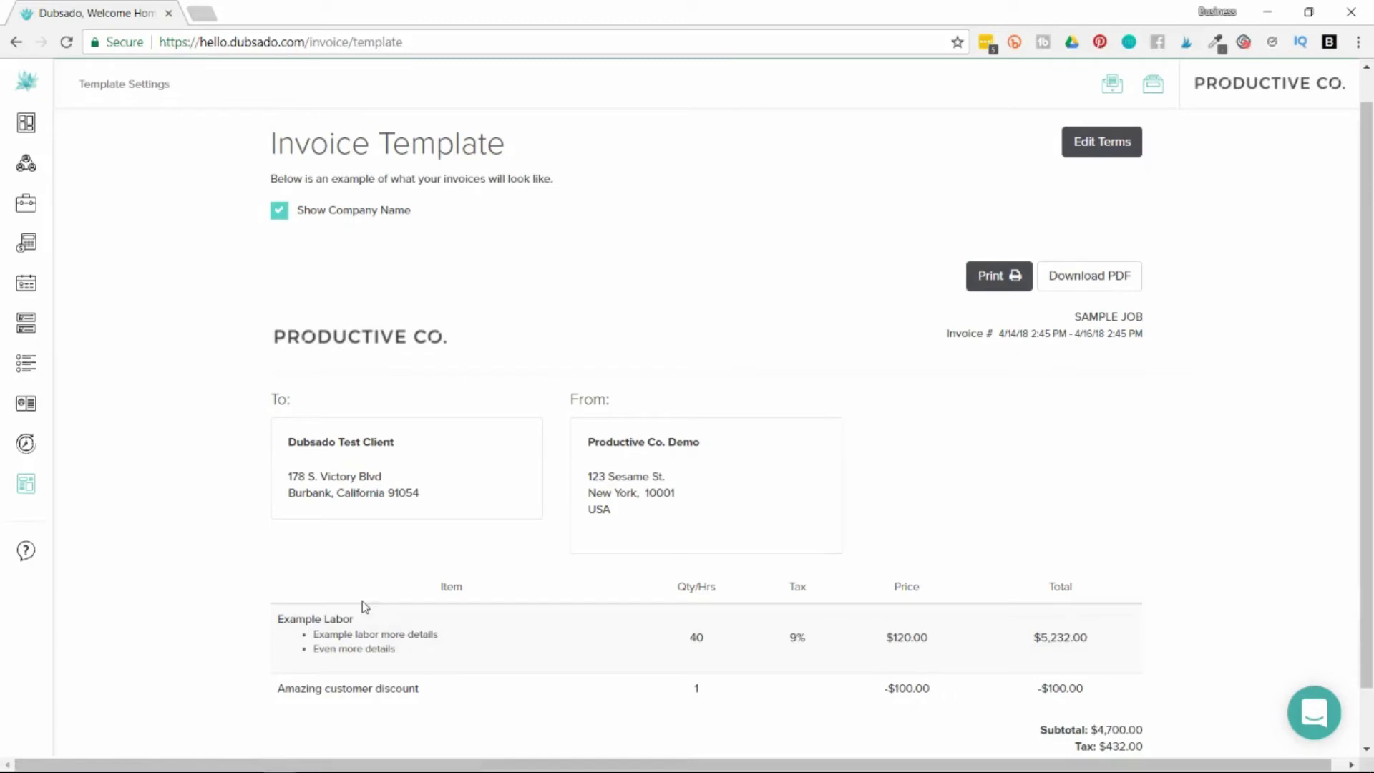
pyautogui.scroll(-1, 682, 274)
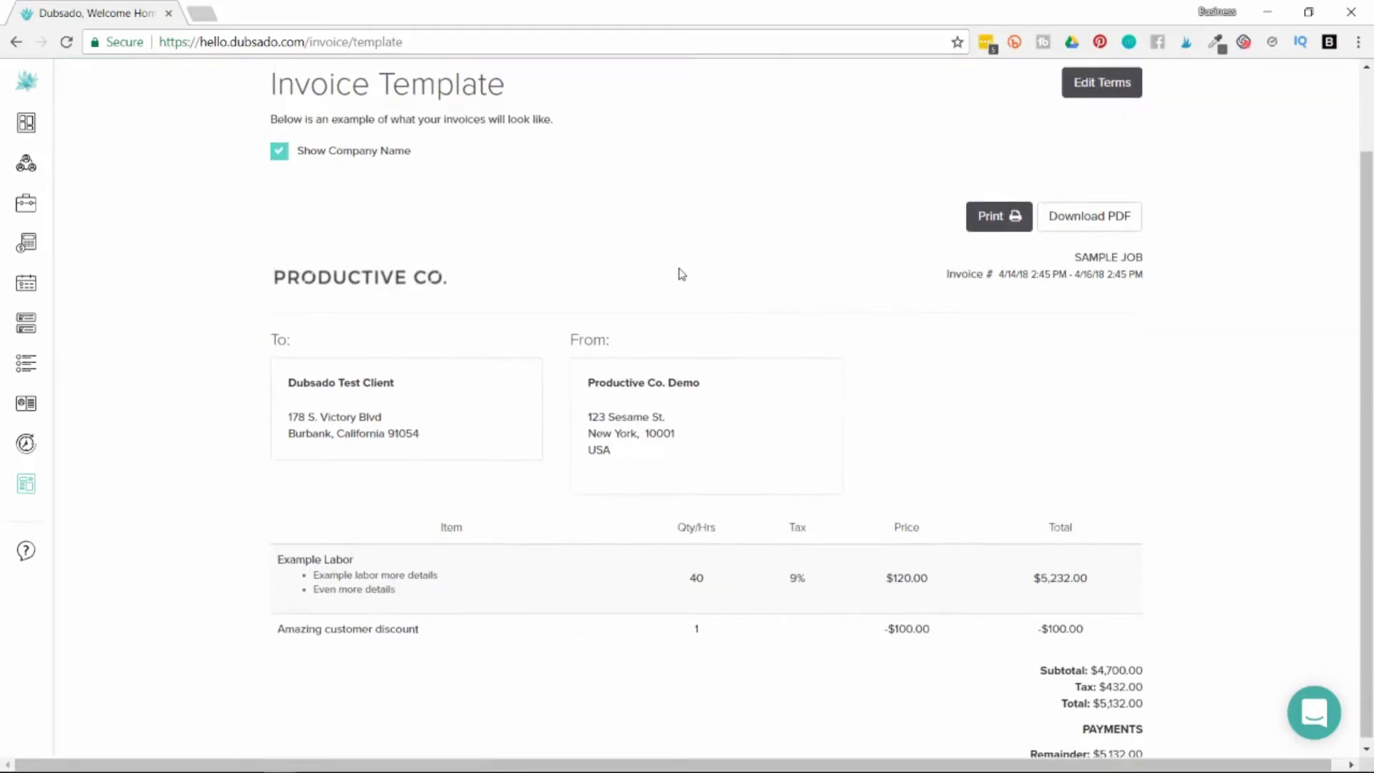
pyautogui.moveTo(33, 423)
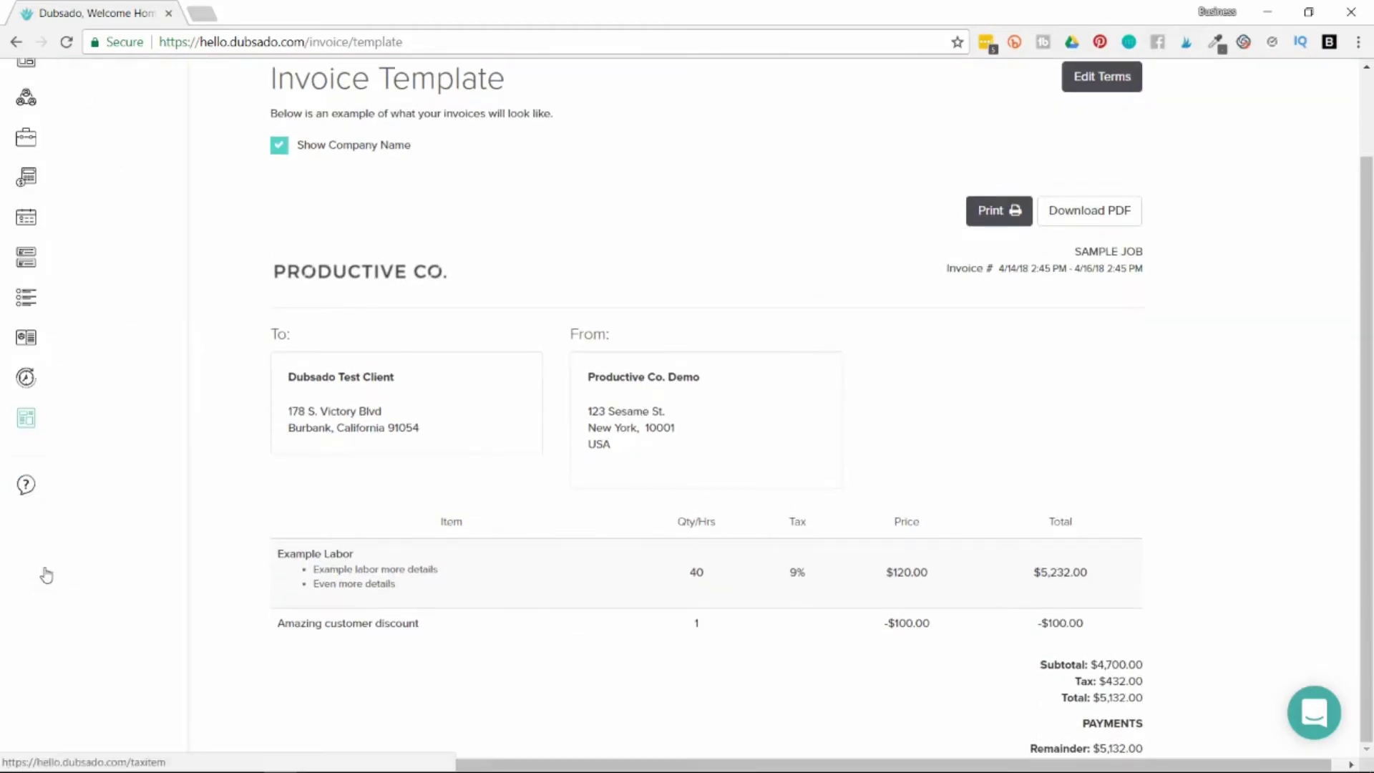
pyautogui.click(45, 575)
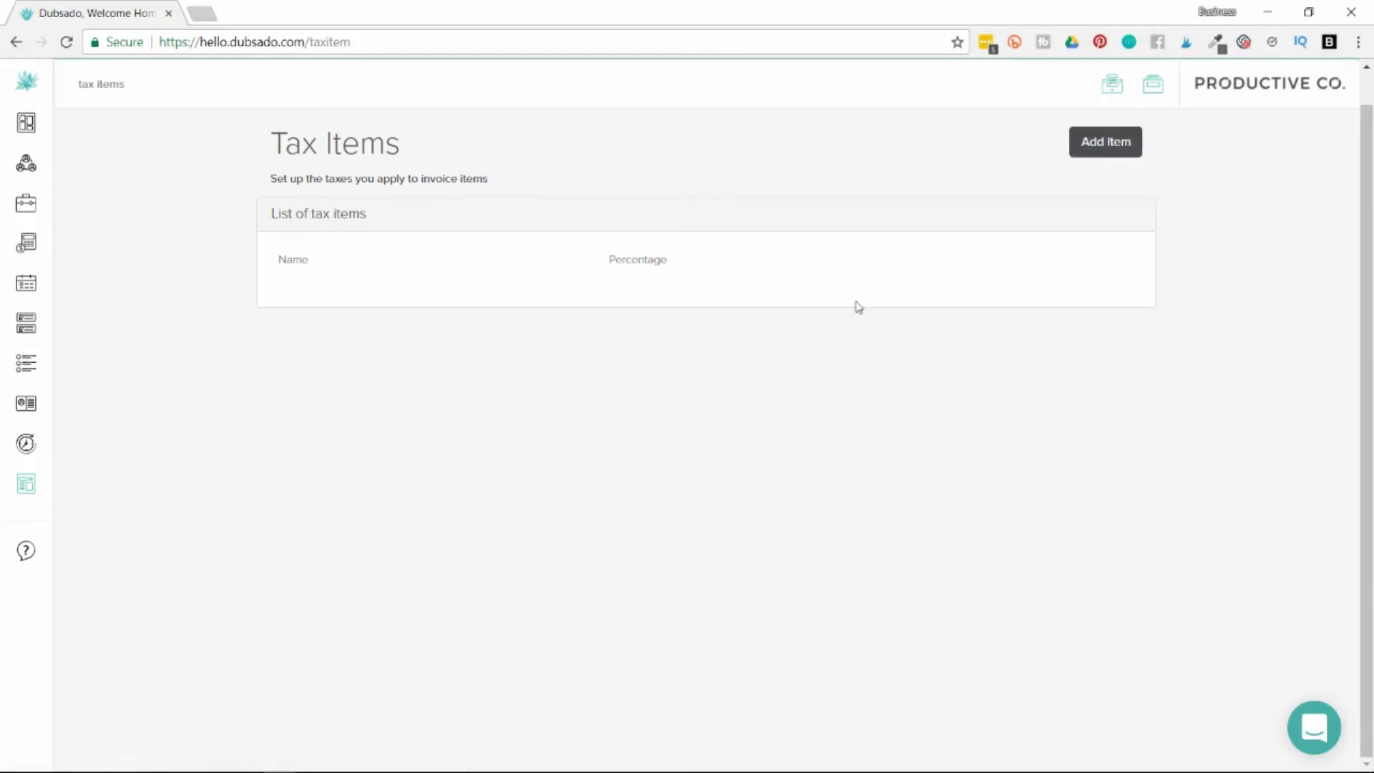
# - View the Workflow templates' single Test workflow, then the empty Payment Schedules page
pyautogui.click(33, 499)
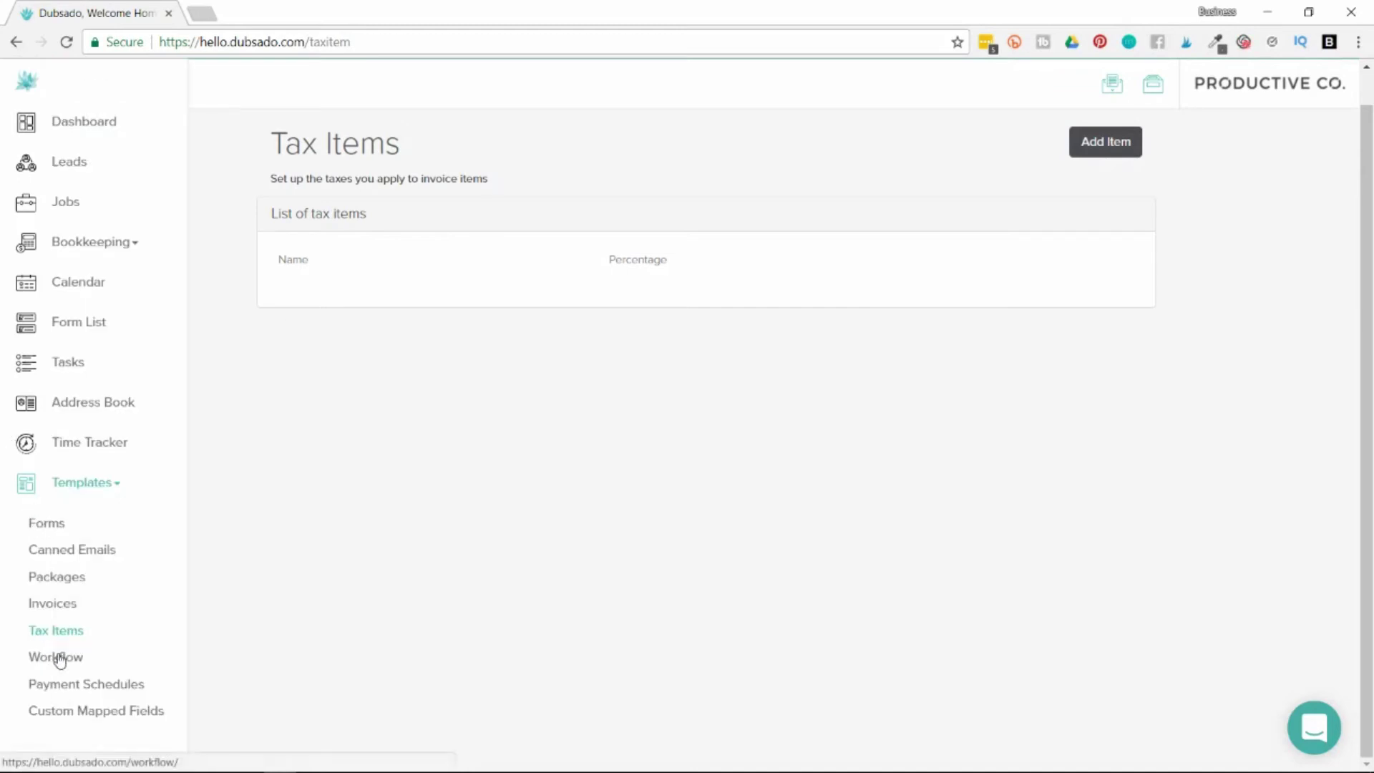
pyautogui.click(59, 658)
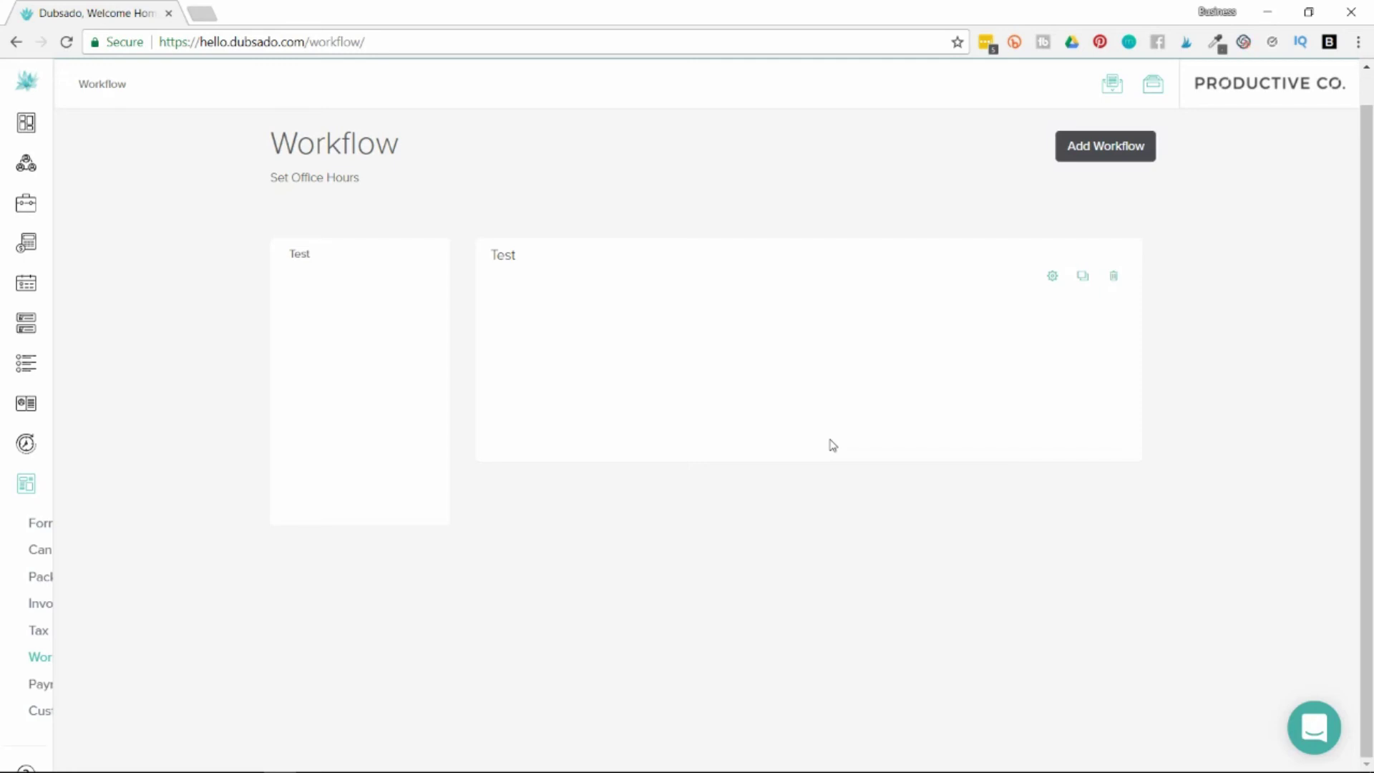
pyautogui.moveTo(36, 565)
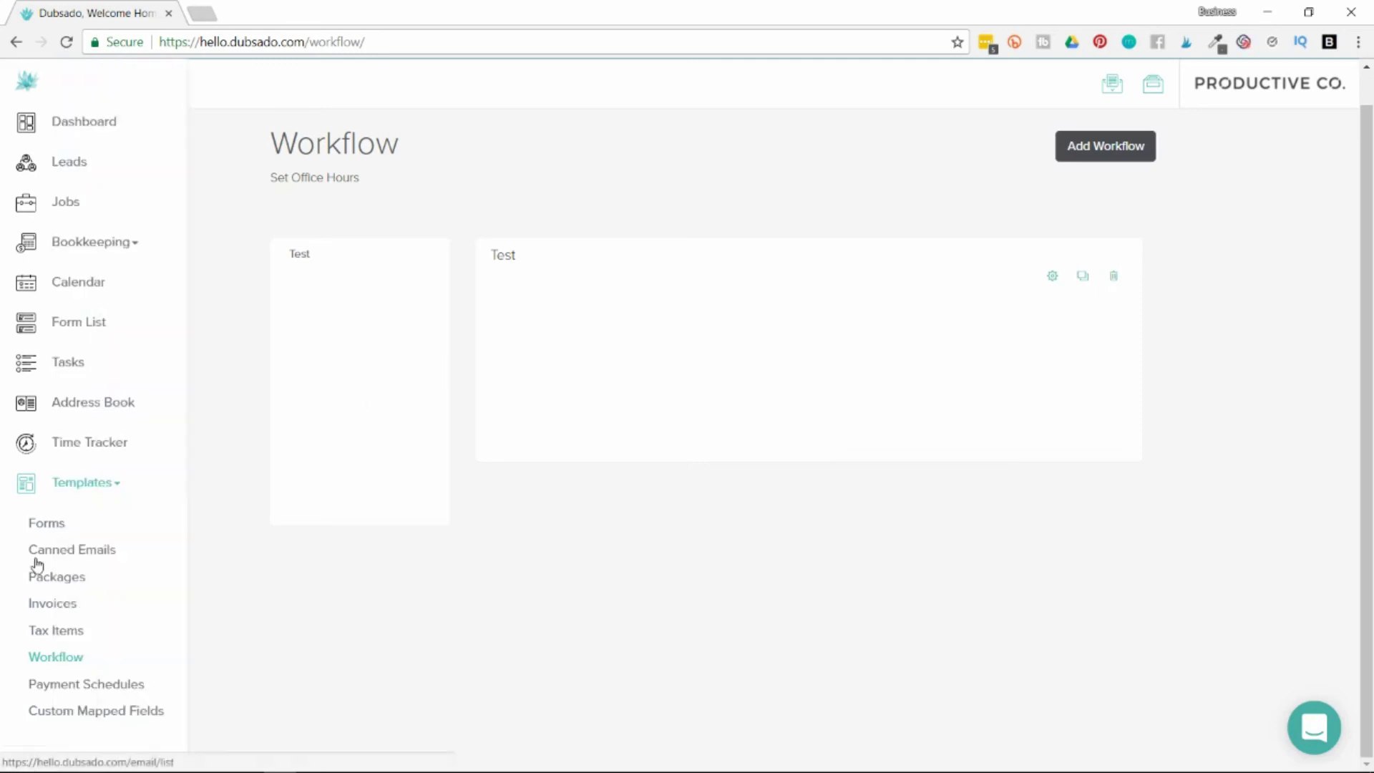
pyautogui.click(113, 686)
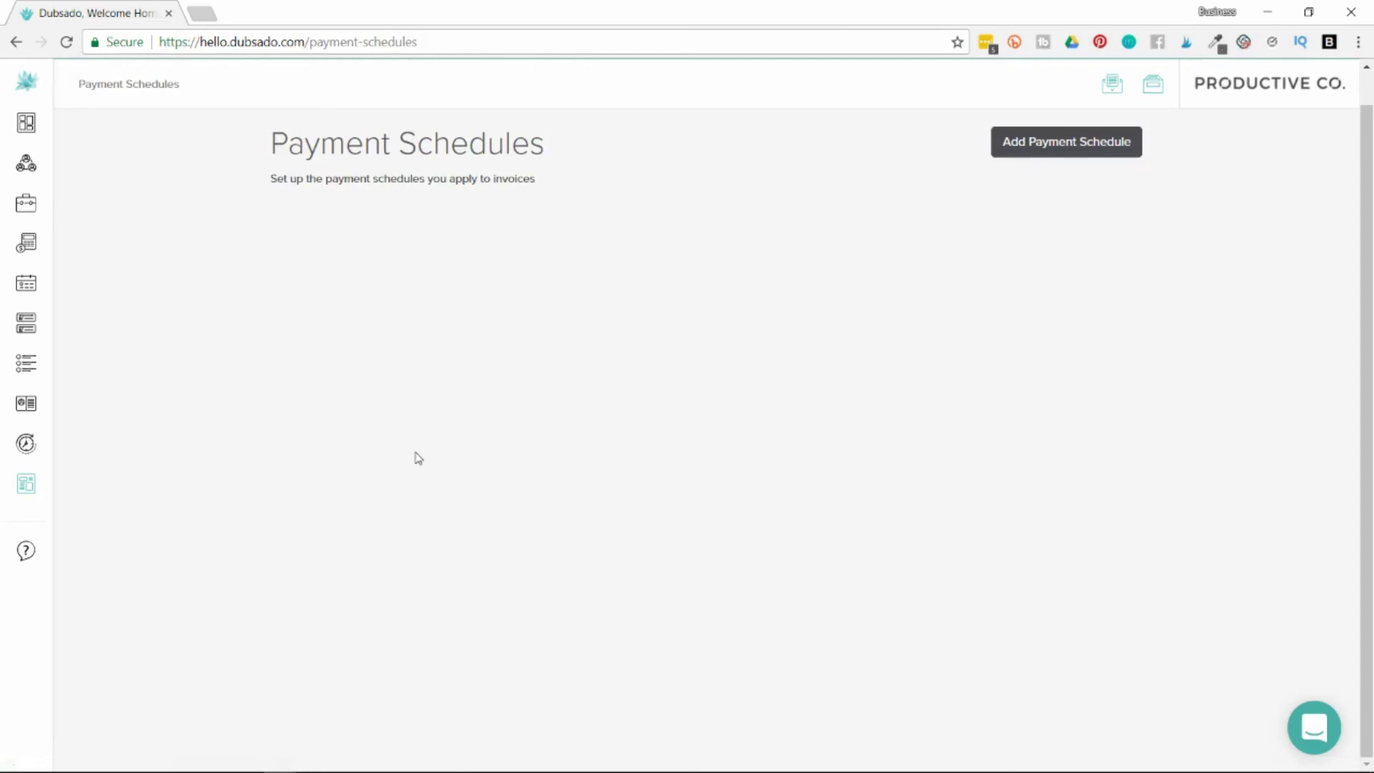
# - Go to the Payment Schedules templates page, which has no invoice payment schedules yet
pyautogui.moveTo(33, 491)
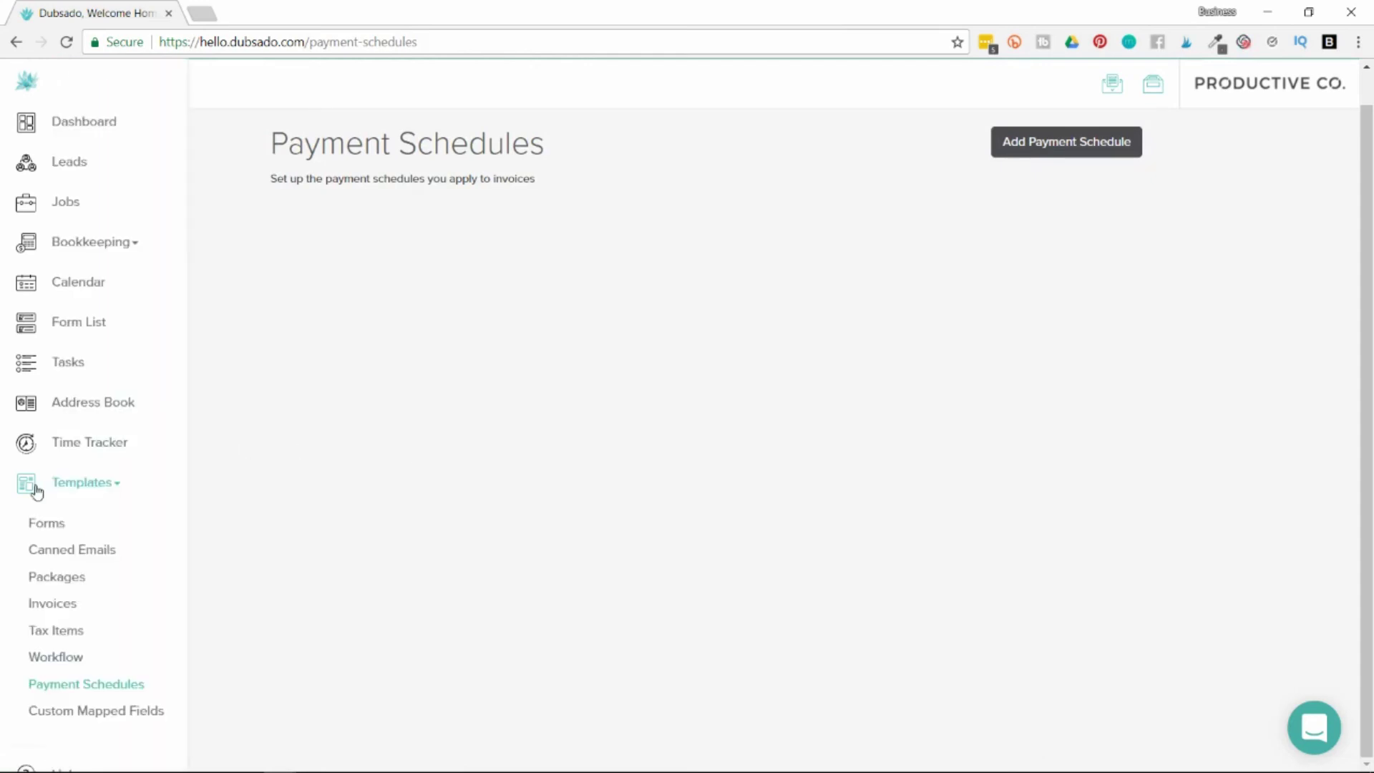
# - Switch to the Custom Mapped Fields templates page, showing no client custom fields yet
pyautogui.click(127, 712)
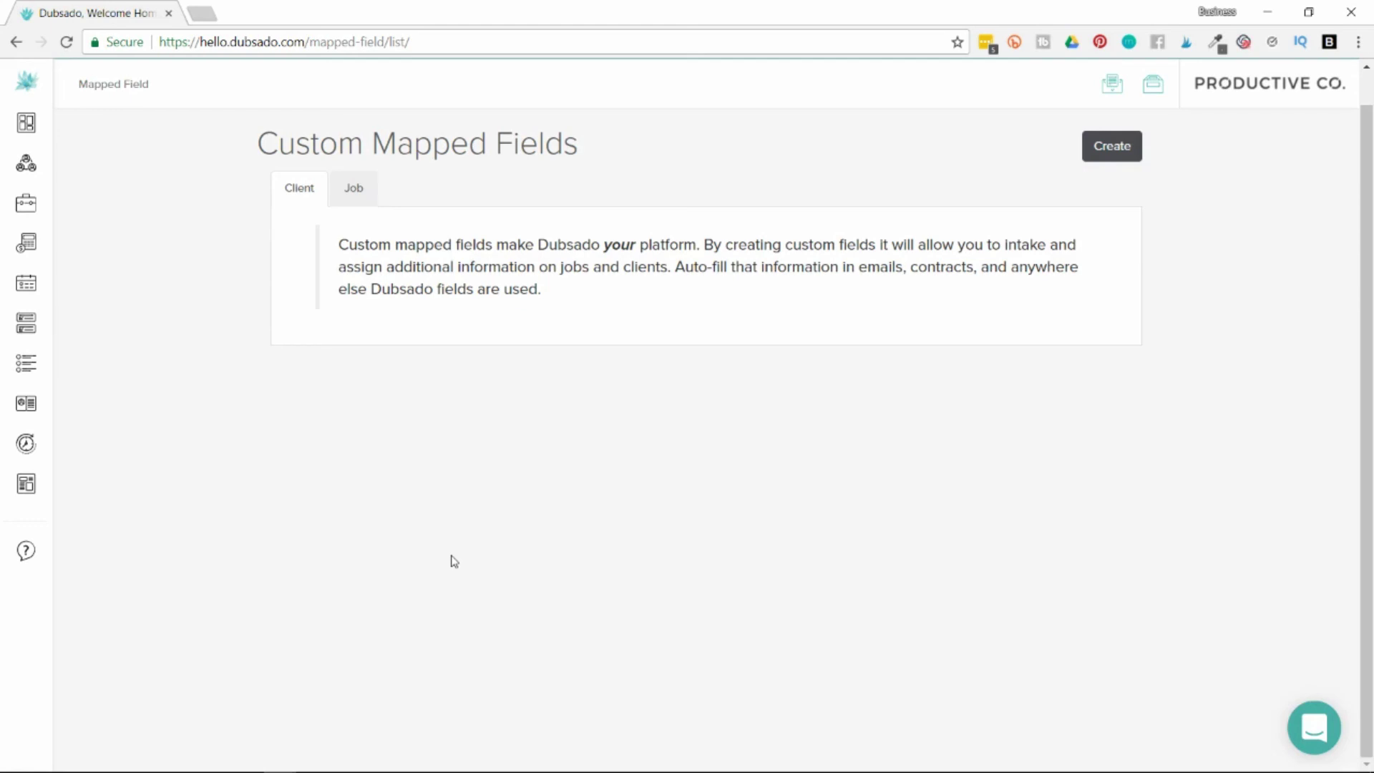
pyautogui.moveTo(31, 487)
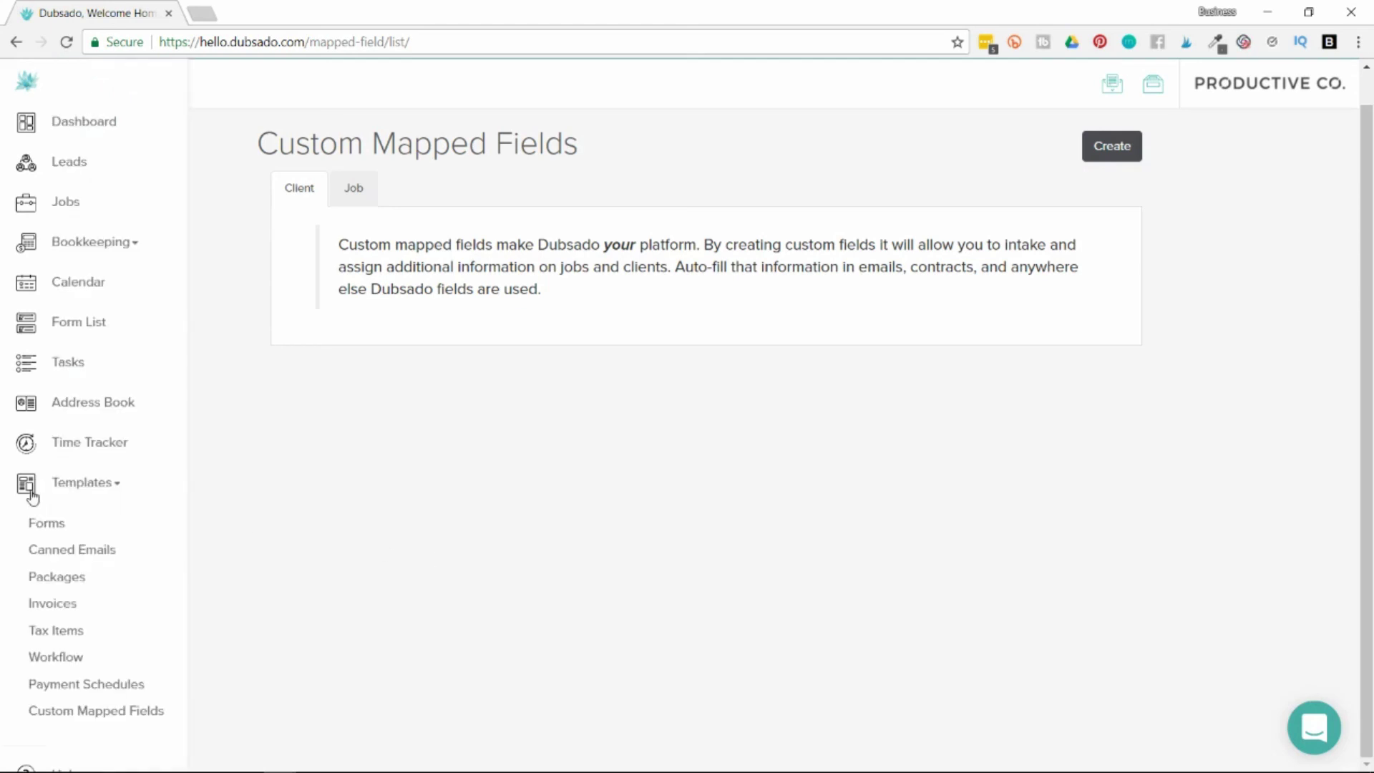